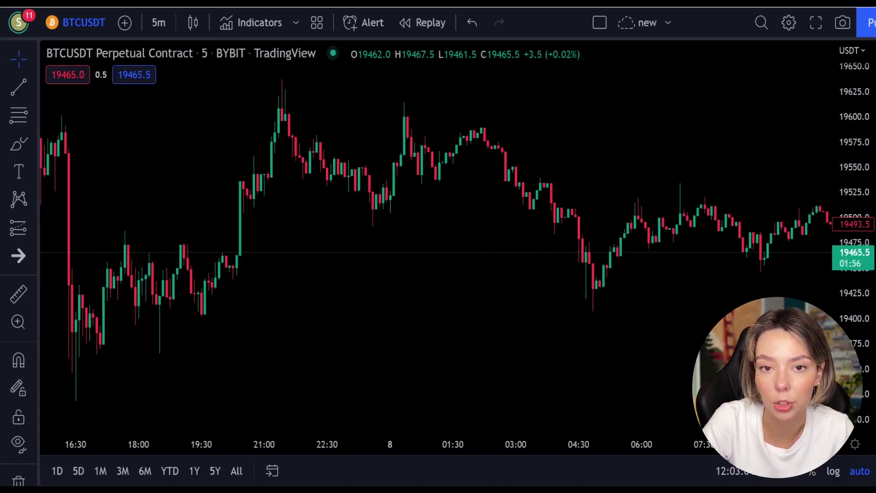
Pan the BTCUSDT 5-minute chart back past 7 October to the 6 October afternoon candles
{"action": "left_click_drag", "start_coordinate": [483, 239], "coordinate": [321, 276]}
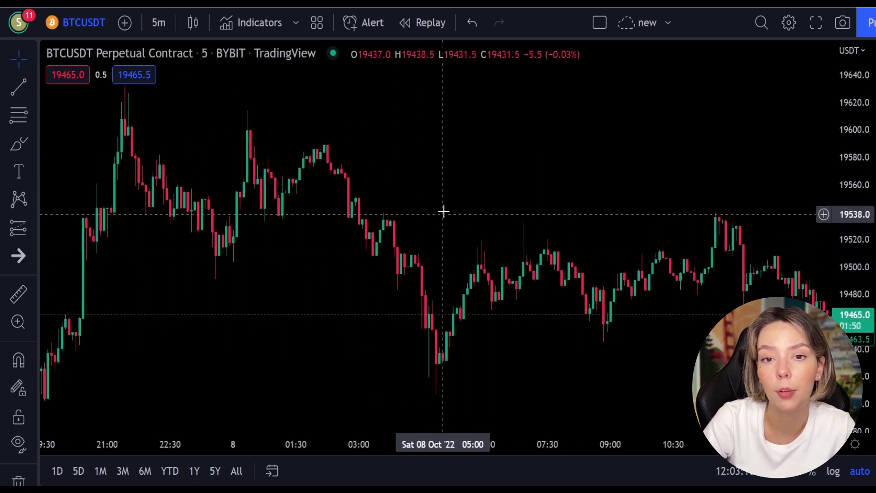
{"action": "left_click_drag", "start_coordinate": [434, 194], "coordinate": [499, 203]}
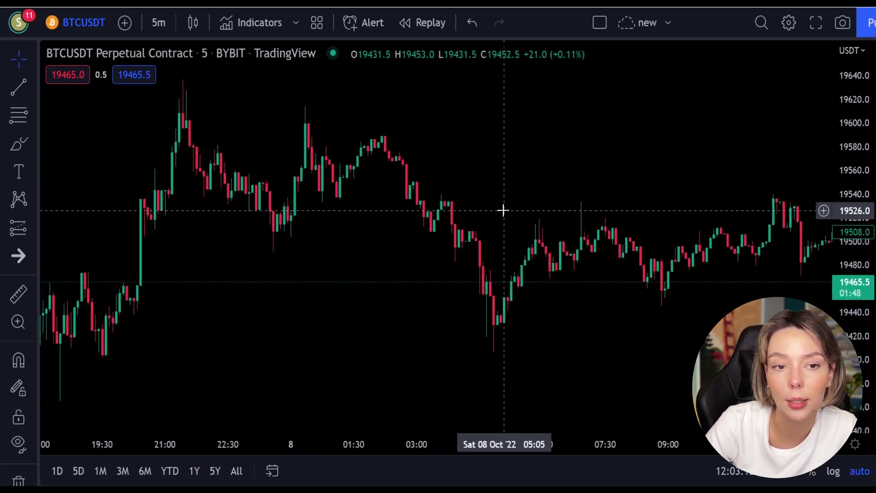
{"action": "left_click_drag", "start_coordinate": [306, 249], "coordinate": [461, 317]}
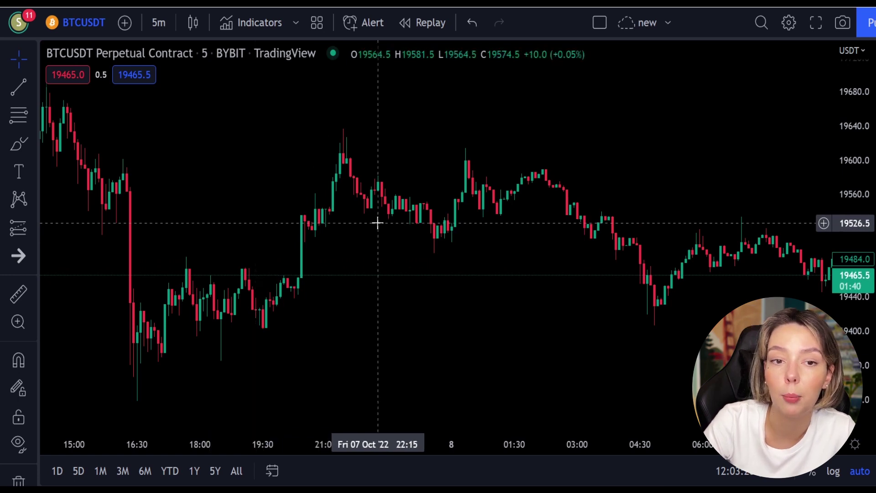
{"action": "left_click_drag", "start_coordinate": [248, 188], "coordinate": [493, 280]}
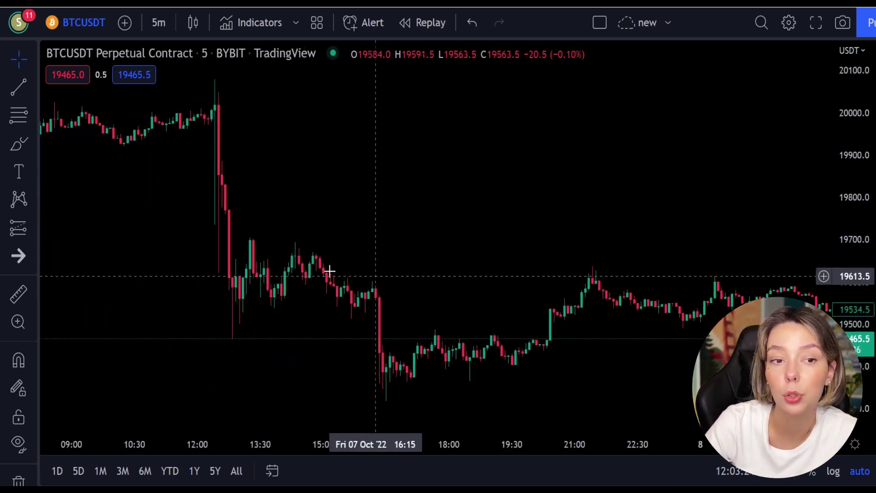
{"action": "left_click_drag", "start_coordinate": [155, 231], "coordinate": [538, 355]}
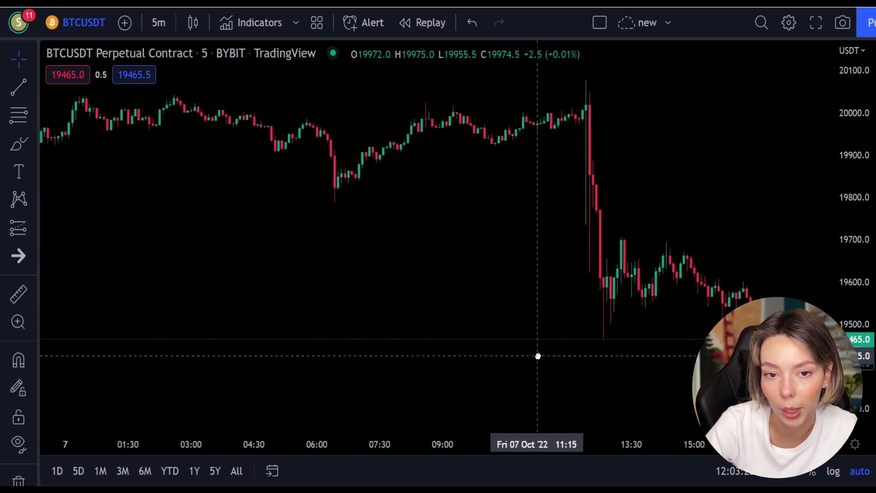
{"action": "left_click_drag", "start_coordinate": [228, 212], "coordinate": [422, 298]}
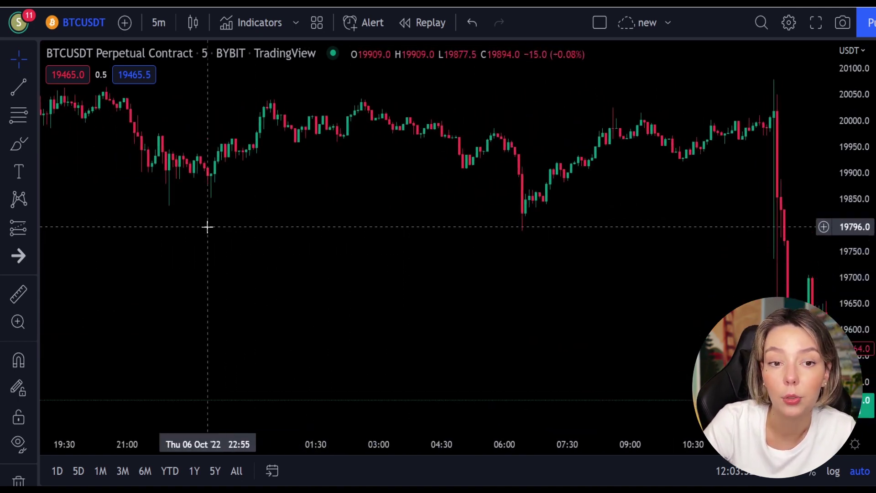
{"action": "left_click_drag", "start_coordinate": [215, 227], "coordinate": [401, 281]}
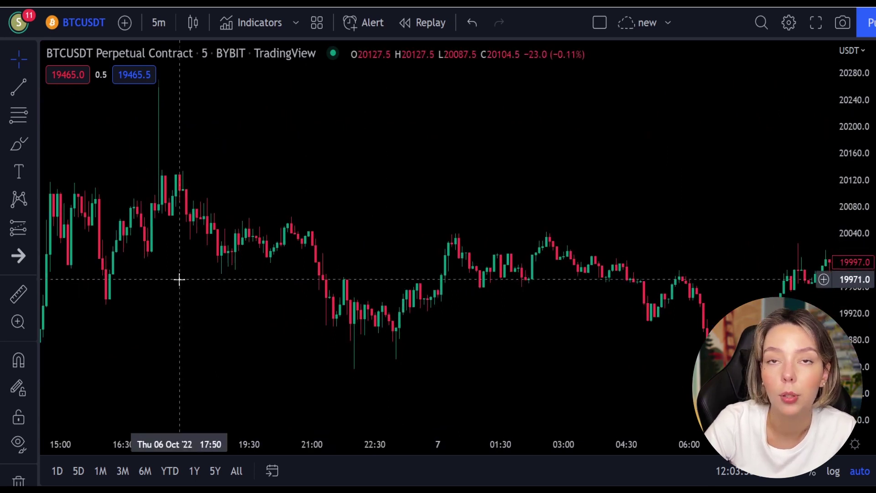
{"action": "left_click_drag", "start_coordinate": [179, 280], "coordinate": [431, 339]}
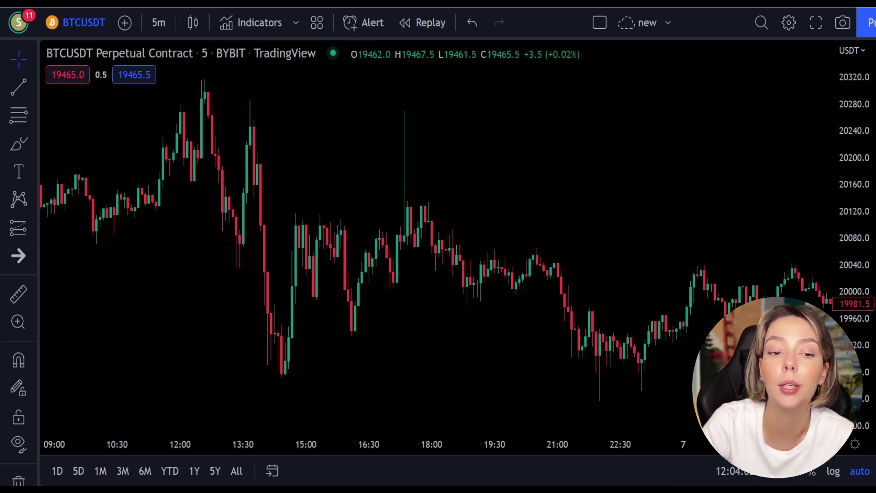
Search 'la rsi' and add the Laguerre RSI indicator to the chart
{"action": "left_click", "coordinate": [257, 23]}
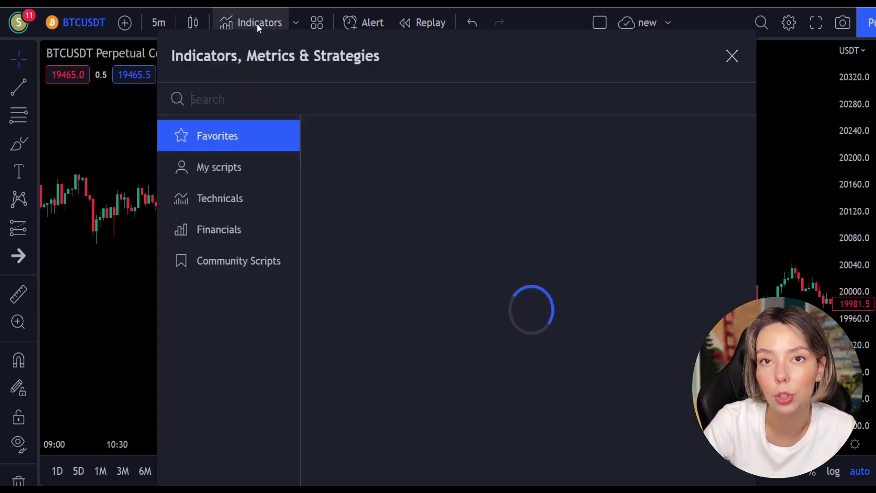
{"action": "type", "text": "la rsi"}
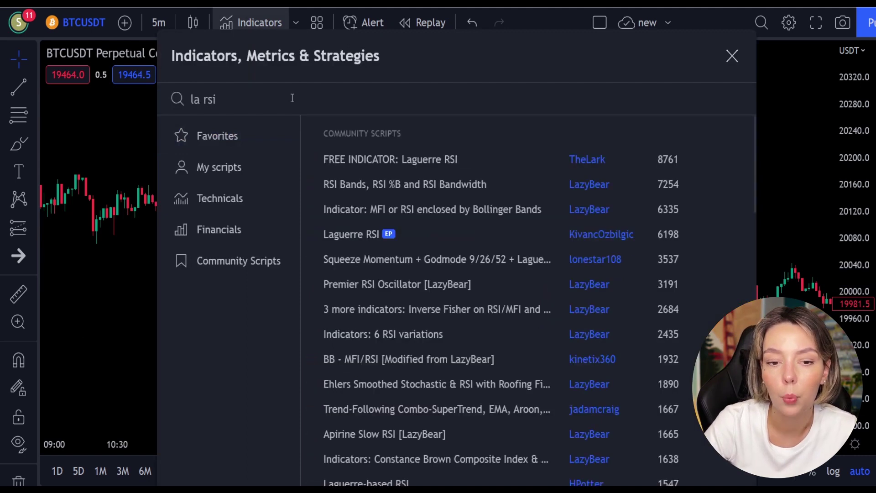
{"action": "left_click", "coordinate": [356, 234]}
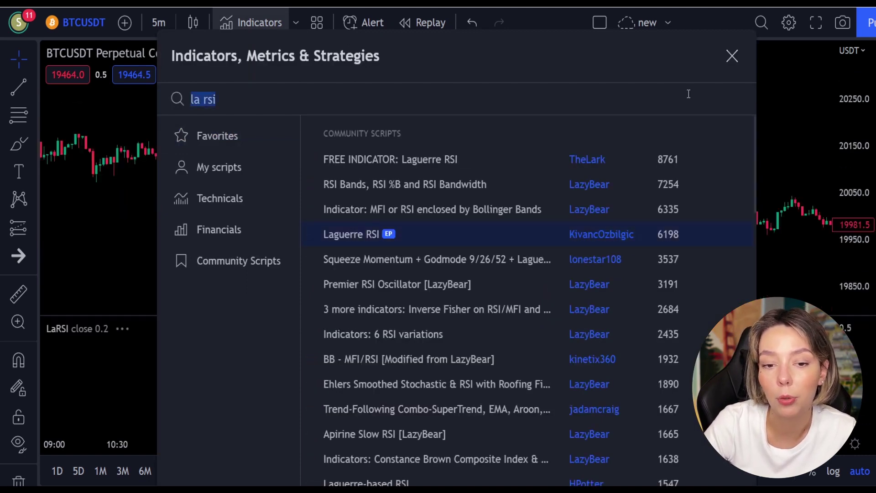
{"action": "left_click", "coordinate": [735, 57]}
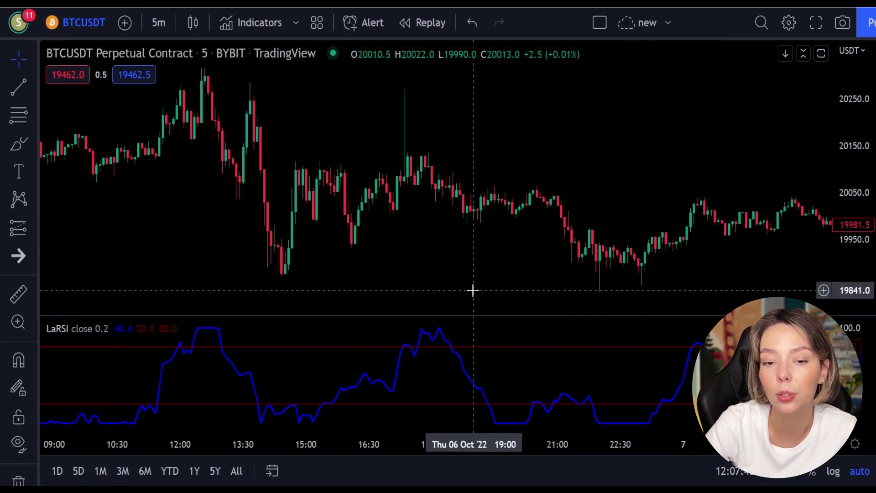
Add the SuperTrend+ indicator and pan back to the 5 October evening candles
{"action": "left_click", "coordinate": [262, 22]}
{"action": "type", "text": "supertrend+"}
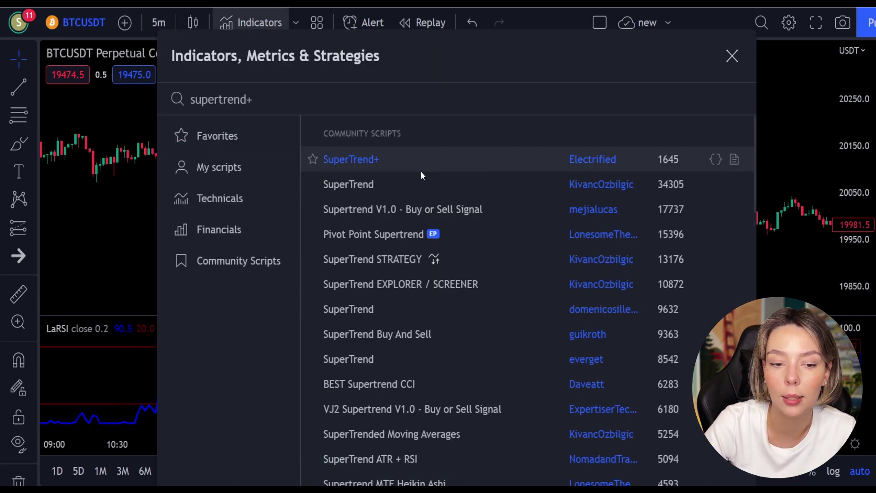
{"action": "left_click", "coordinate": [415, 162]}
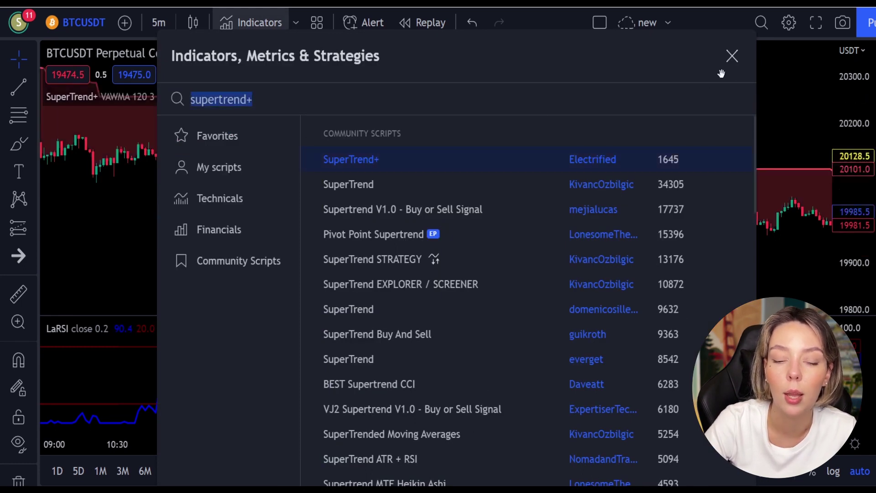
{"action": "left_click", "coordinate": [733, 57]}
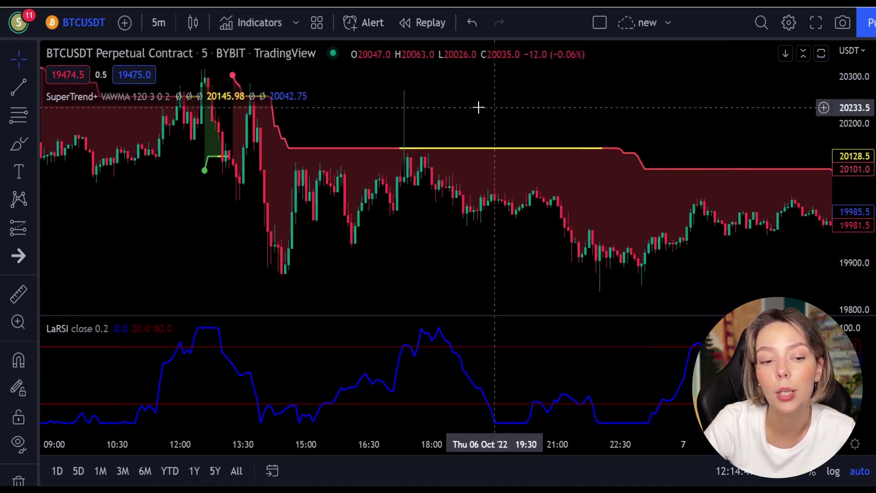
{"action": "left_click_drag", "start_coordinate": [432, 109], "coordinate": [642, 180]}
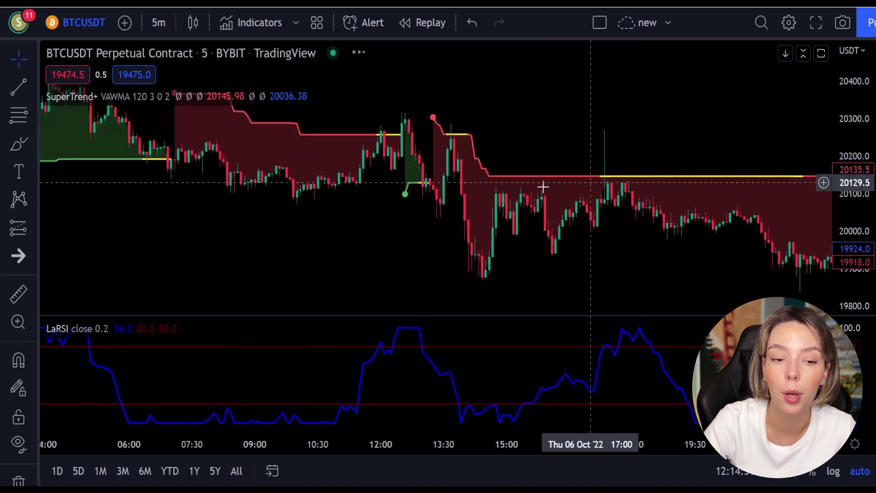
{"action": "left_click_drag", "start_coordinate": [282, 205], "coordinate": [612, 276]}
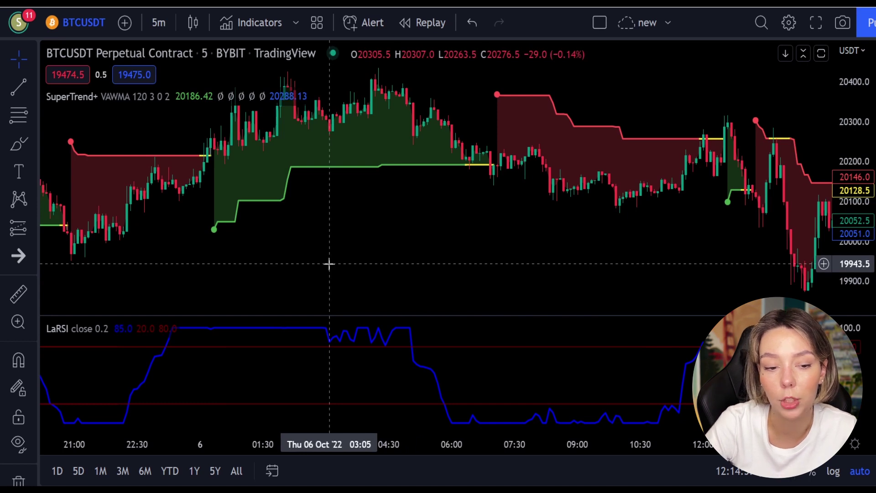
{"action": "left_click_drag", "start_coordinate": [337, 262], "coordinate": [450, 272]}
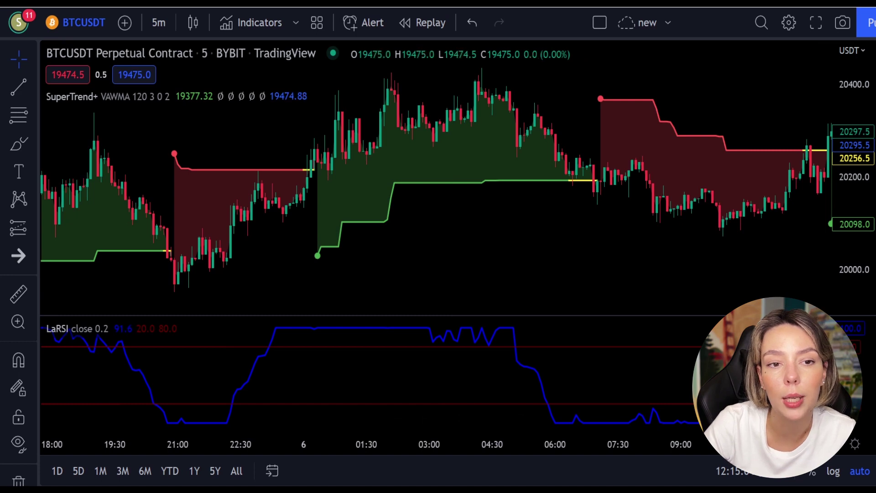
Search 'waddah' and add the Waddah Attar Explosion V2 [SHK] indicator
{"action": "left_click", "coordinate": [243, 21]}
{"action": "type", "text": "waddag"}
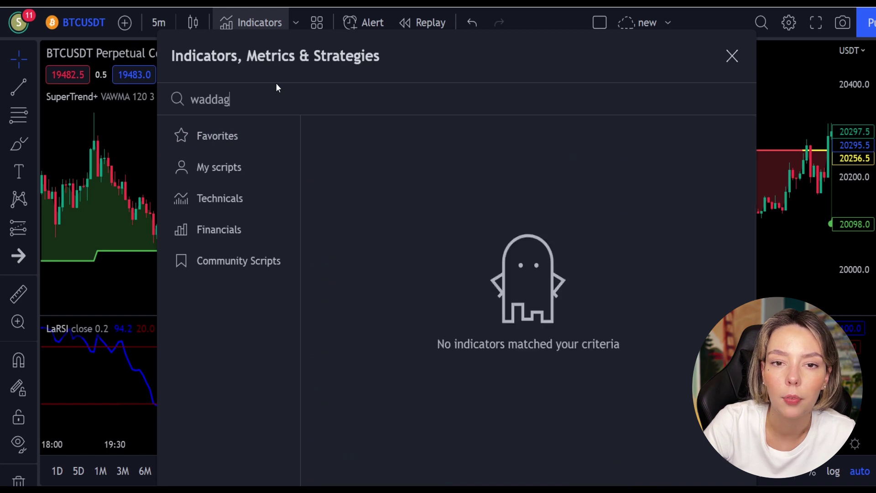
{"action": "key", "text": "BackSpace"}
{"action": "type", "text": "h"}
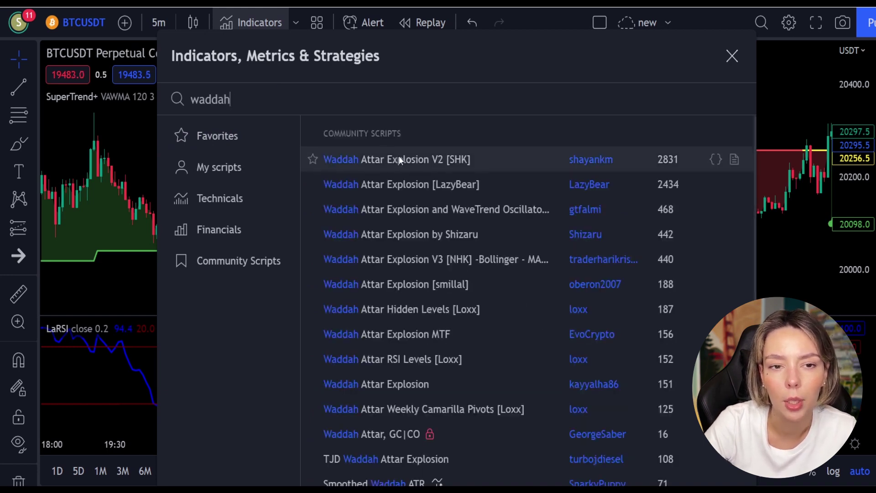
{"action": "left_click", "coordinate": [409, 160]}
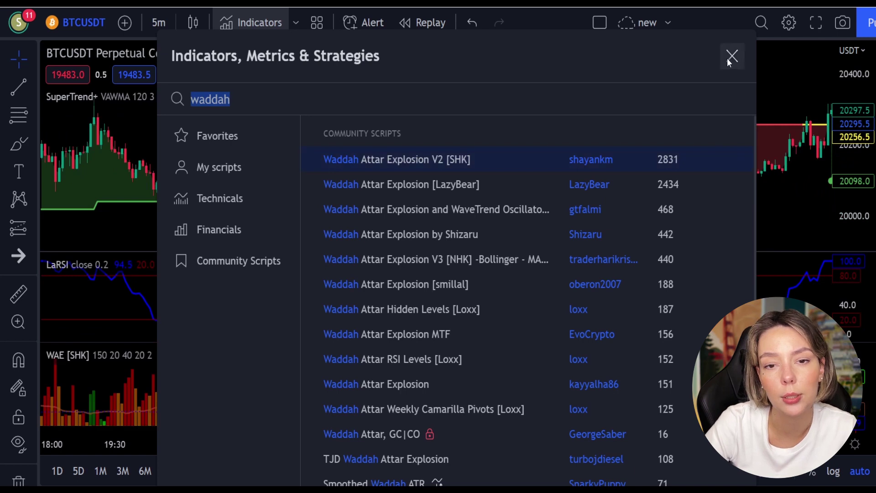
{"action": "left_click", "coordinate": [731, 58]}
Raise the SuperTrend+ Multiplier from 3 to 4
{"action": "mouse_move", "coordinate": [175, 97]}
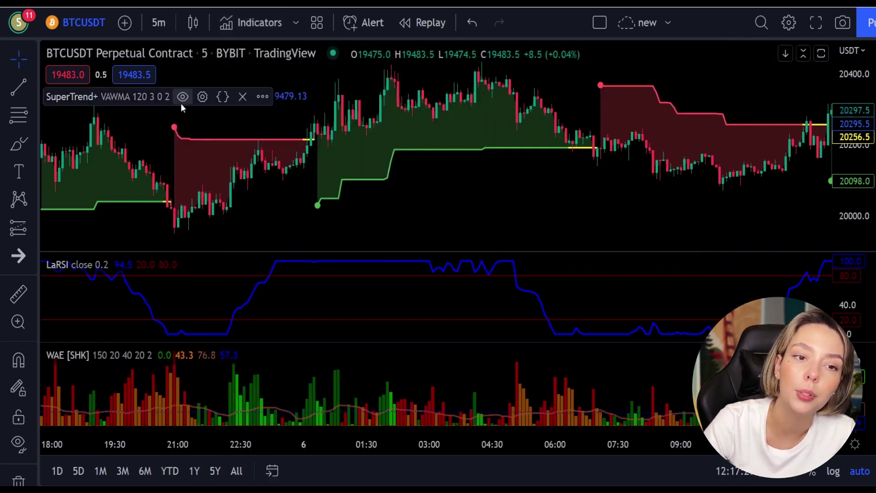
{"action": "left_click", "coordinate": [202, 97]}
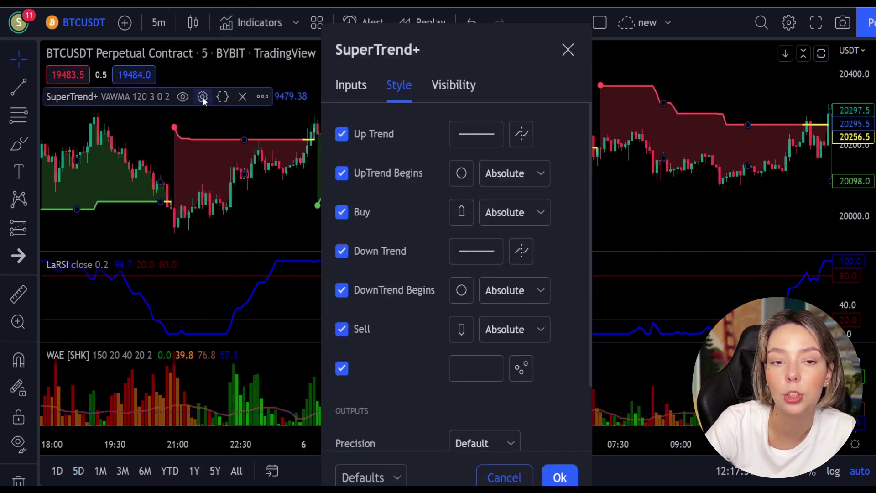
{"action": "left_click", "coordinate": [353, 86]}
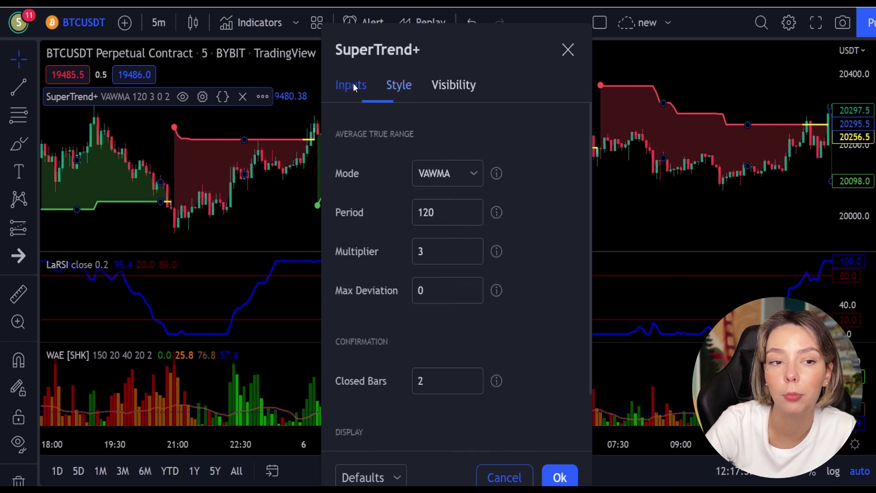
{"action": "left_click", "coordinate": [473, 246]}
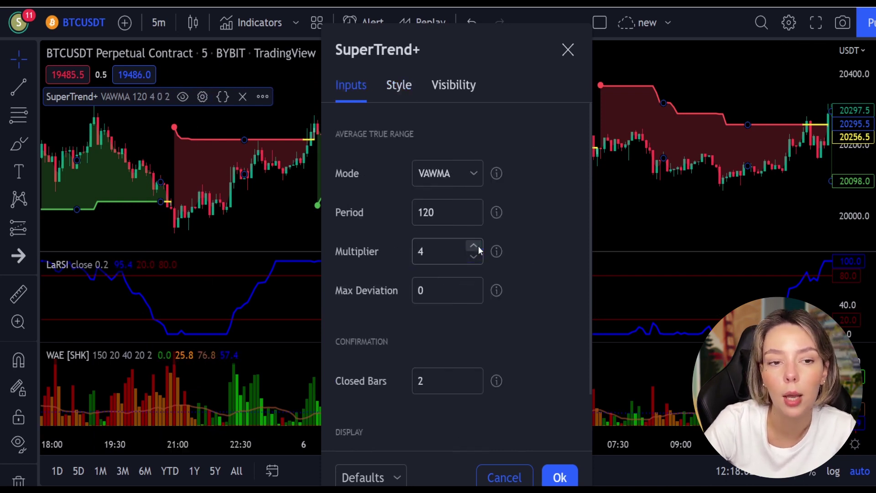
{"action": "left_click", "coordinate": [173, 361]}
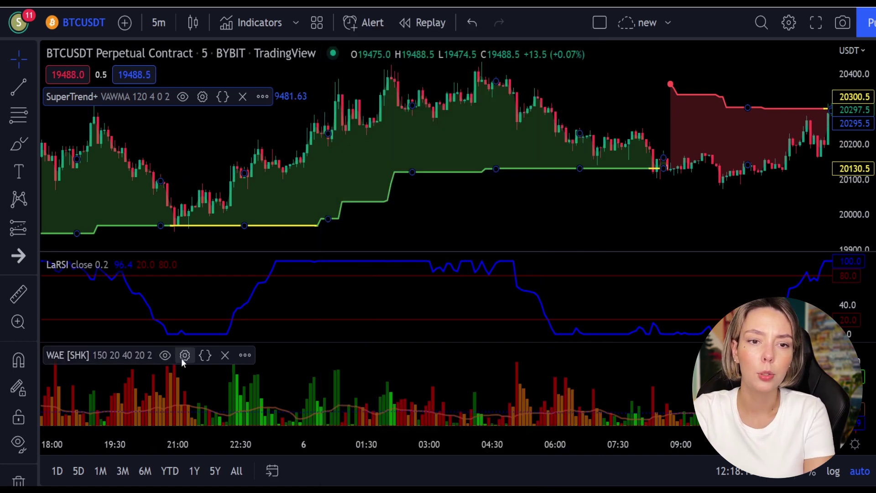
In WAE [SHK] Style, hide the DeadZoneLine and make the ExplosionLine white at 100% opacity
{"action": "left_click", "coordinate": [182, 357]}
{"action": "left_click", "coordinate": [399, 150]}
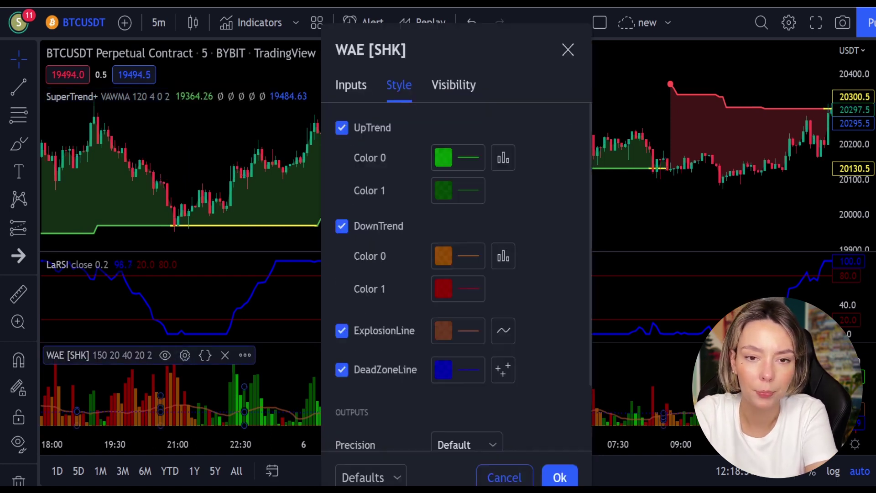
{"action": "scroll", "coordinate": [344, 335], "scroll_direction": "down", "scroll_amount": 1}
{"action": "left_click", "coordinate": [343, 334]}
{"action": "left_click", "coordinate": [447, 297]}
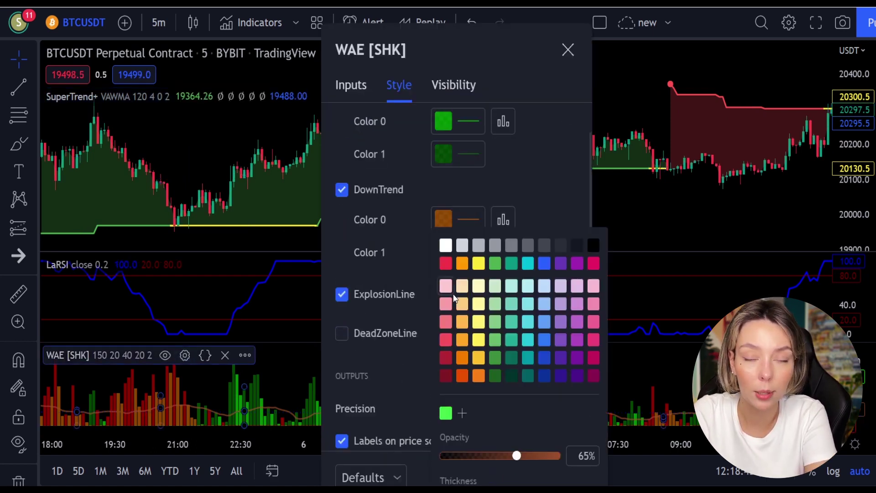
{"action": "left_click", "coordinate": [446, 246]}
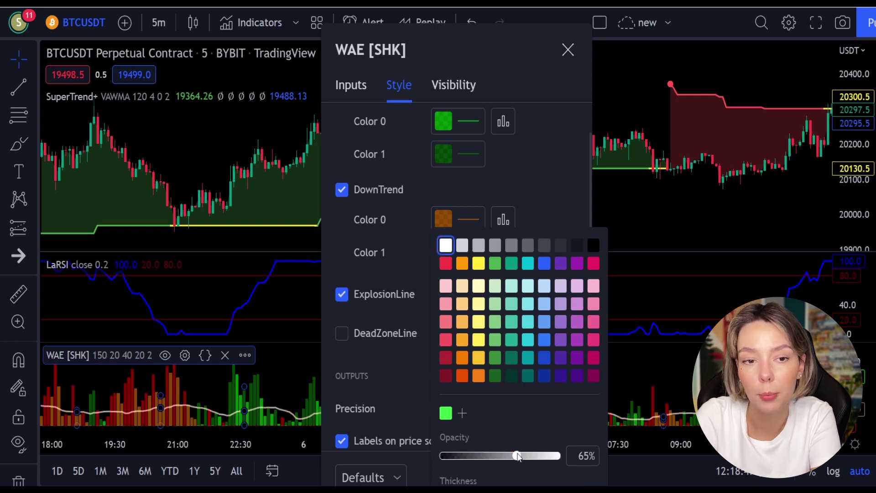
{"action": "left_click_drag", "start_coordinate": [517, 457], "coordinate": [571, 460]}
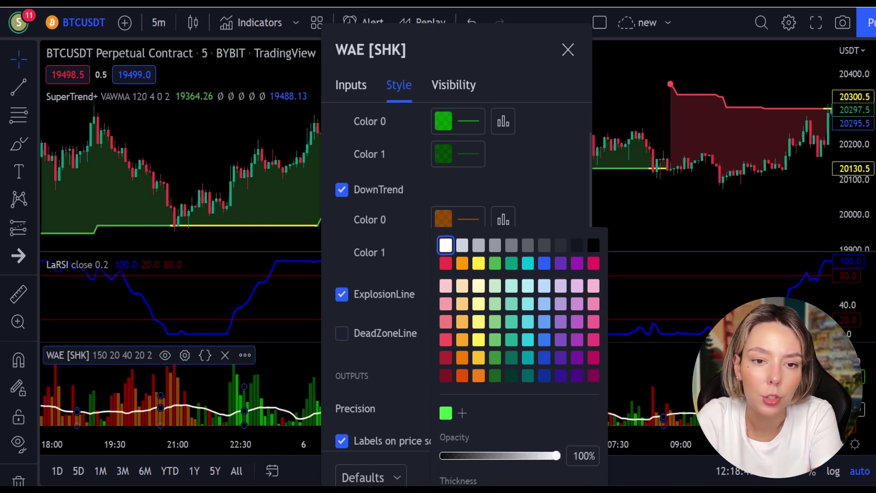
{"action": "left_click", "coordinate": [420, 393]}
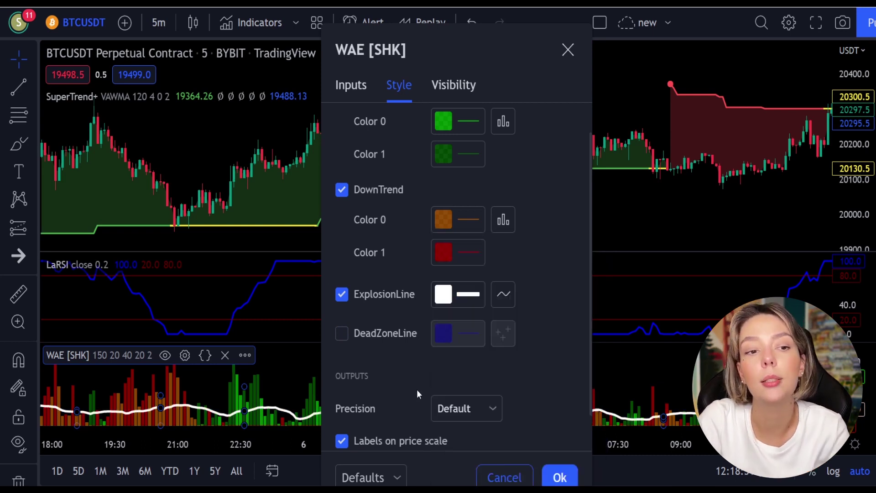
{"action": "left_click", "coordinate": [563, 477]}
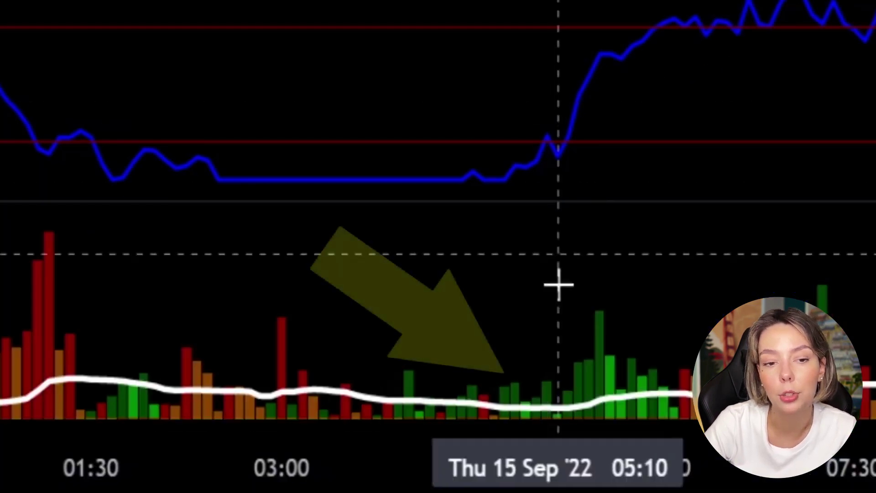
{"action": "mouse_move", "coordinate": [486, 419]}
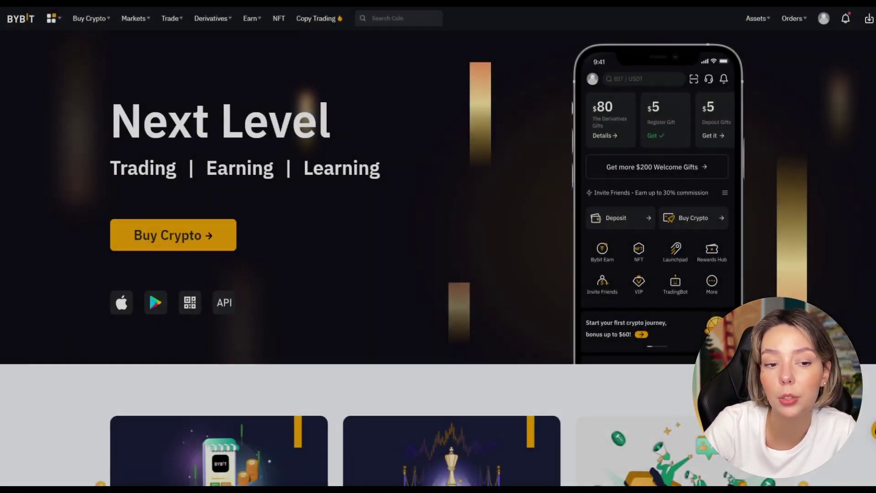
Browse the Bybit derivatives page and contract list, then return to BTCUSDT
{"action": "scroll", "coordinate": [491, 131], "scroll_direction": "down", "scroll_amount": 5}
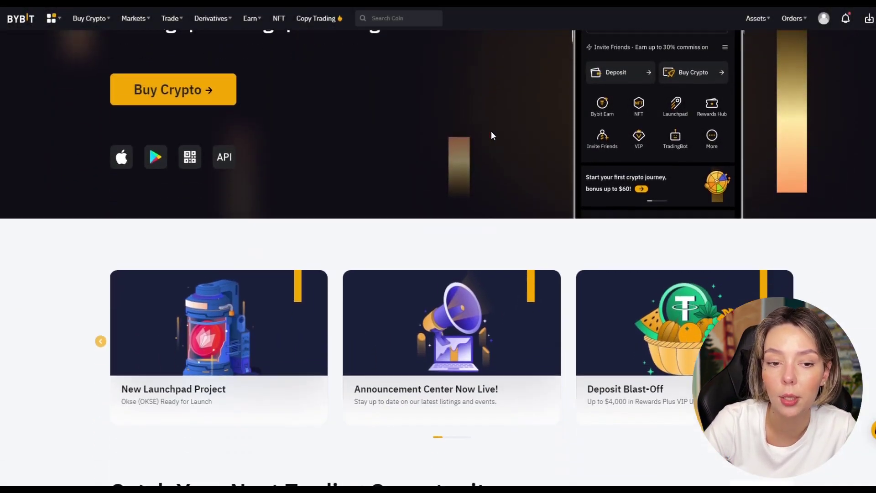
{"action": "scroll", "coordinate": [772, 226], "scroll_direction": "down", "scroll_amount": 10}
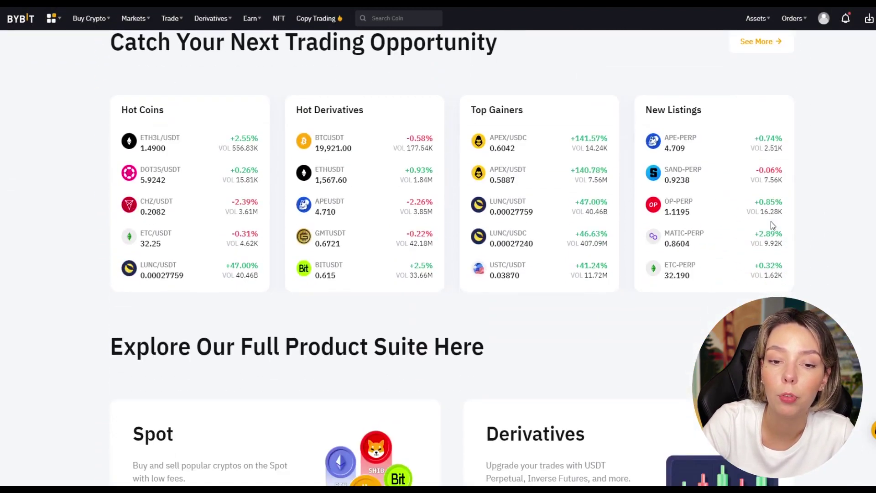
{"action": "scroll", "coordinate": [771, 224], "scroll_direction": "up", "scroll_amount": 15}
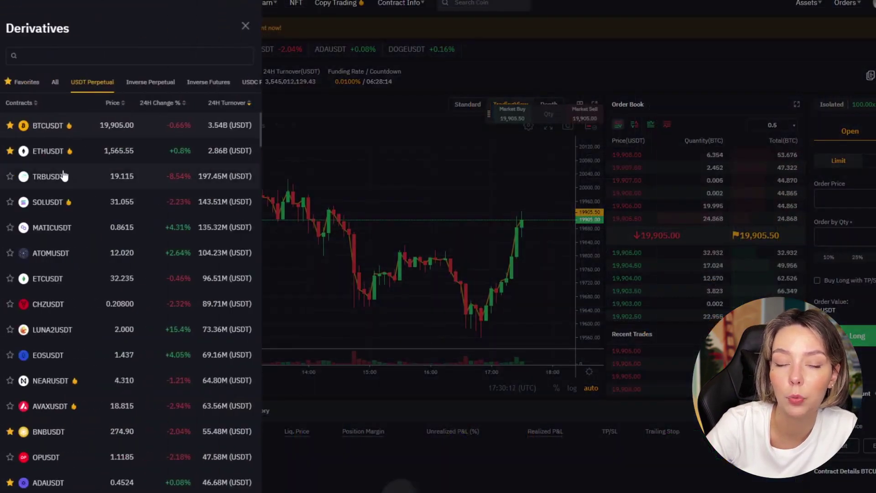
{"action": "scroll", "coordinate": [73, 219], "scroll_direction": "down", "scroll_amount": 20}
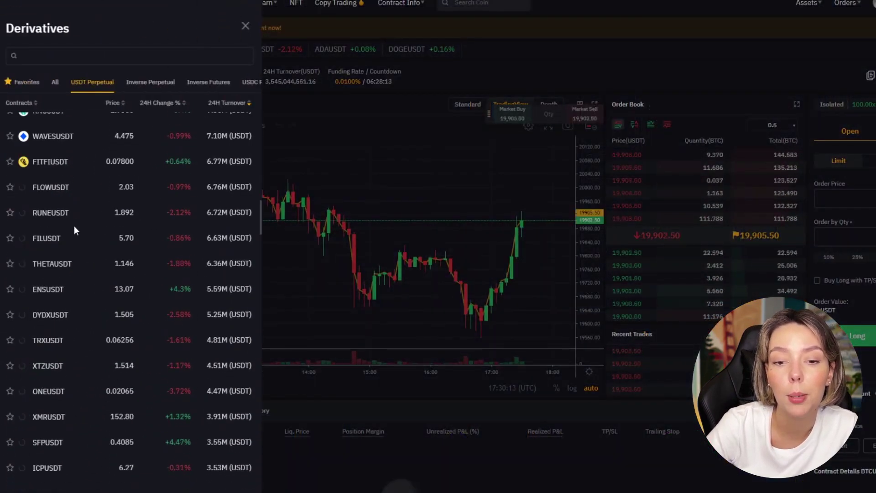
{"action": "scroll", "coordinate": [78, 228], "scroll_direction": "down", "scroll_amount": 15}
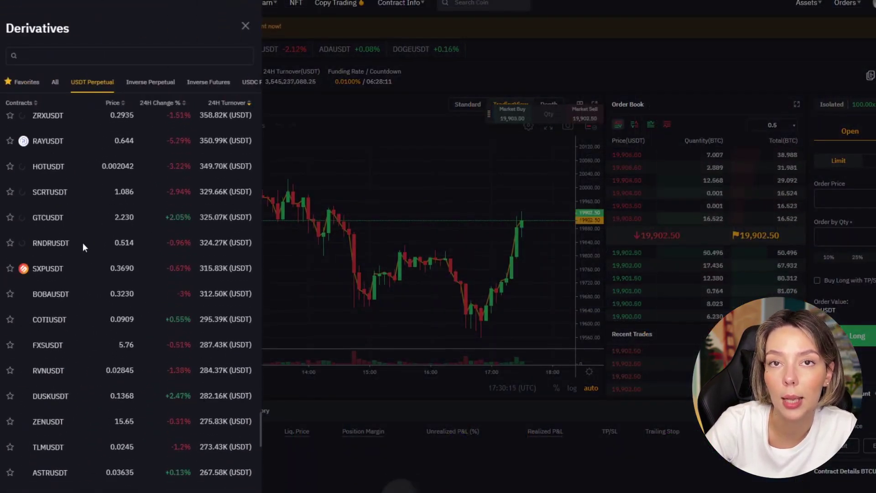
{"action": "left_click", "coordinate": [395, 153]}
Lower the long-side leverage from 100, then view the Deposit Blast-Off: Summer Reloaded page
{"action": "left_click", "coordinate": [873, 110]}
{"action": "left_click_drag", "start_coordinate": [559, 265], "coordinate": [474, 264]}
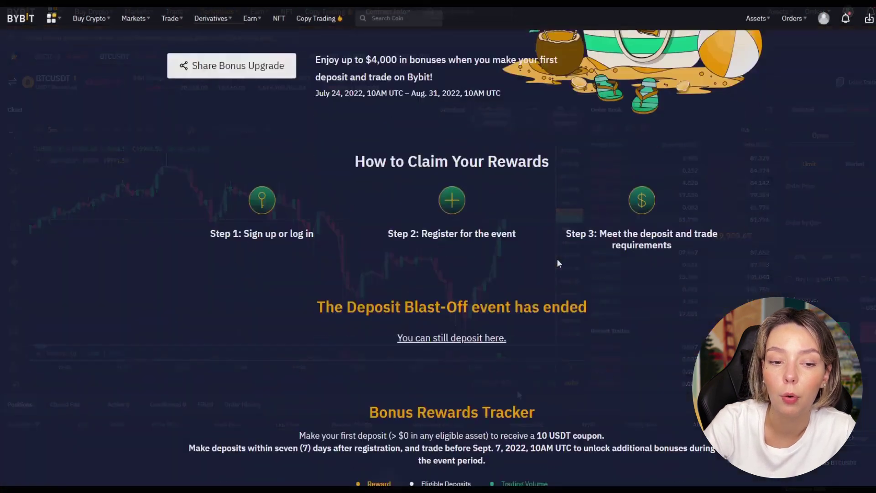
{"action": "scroll", "coordinate": [557, 262], "scroll_direction": "up", "scroll_amount": 5}
{"action": "left_click_drag", "start_coordinate": [269, 123], "coordinate": [436, 143]}
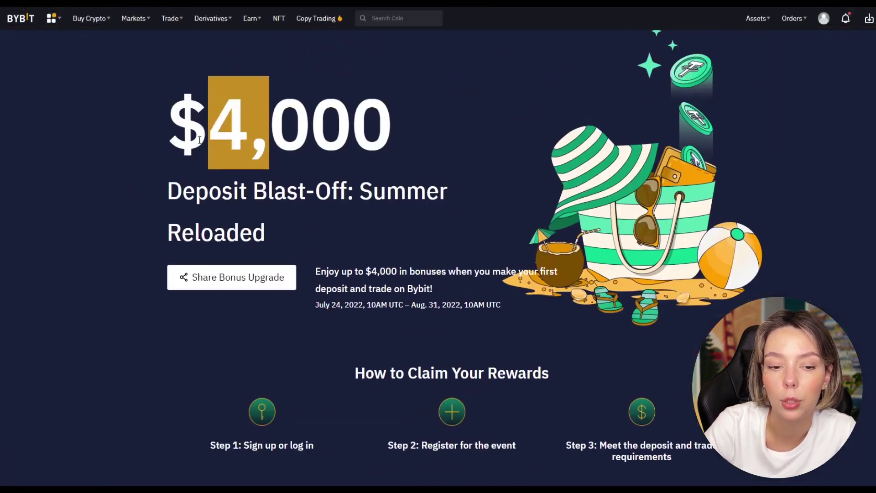
{"action": "left_click", "coordinate": [543, 131]}
{"action": "scroll", "coordinate": [508, 226], "scroll_direction": "down", "scroll_amount": 6}
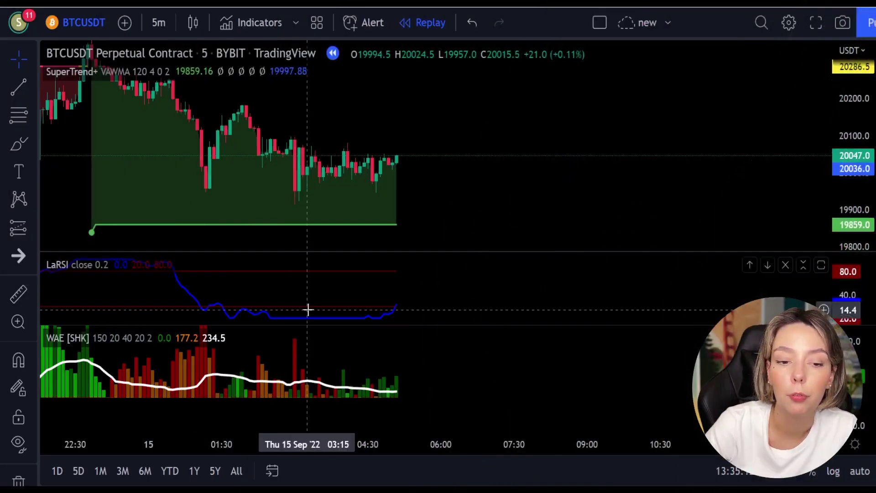
Brush-circle the LaRSI upturn near 20 and the latest WAE bars, then undo them
{"action": "left_click", "coordinate": [12, 143]}
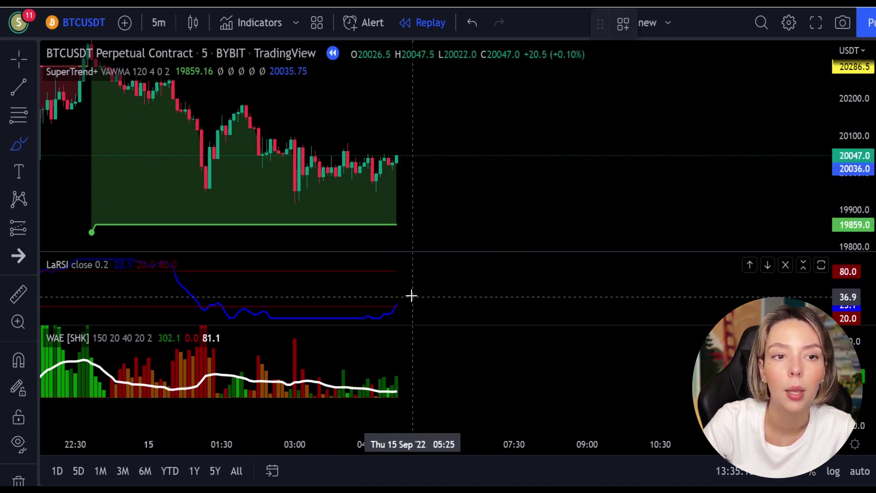
{"action": "mouse_move", "coordinate": [409, 299]}
{"action": "left_mouse_down"}
{"action": "mouse_move", "coordinate": [398, 297]}
{"action": "mouse_move", "coordinate": [393, 308]}
{"action": "mouse_move", "coordinate": [409, 307]}
{"action": "left_mouse_up"}
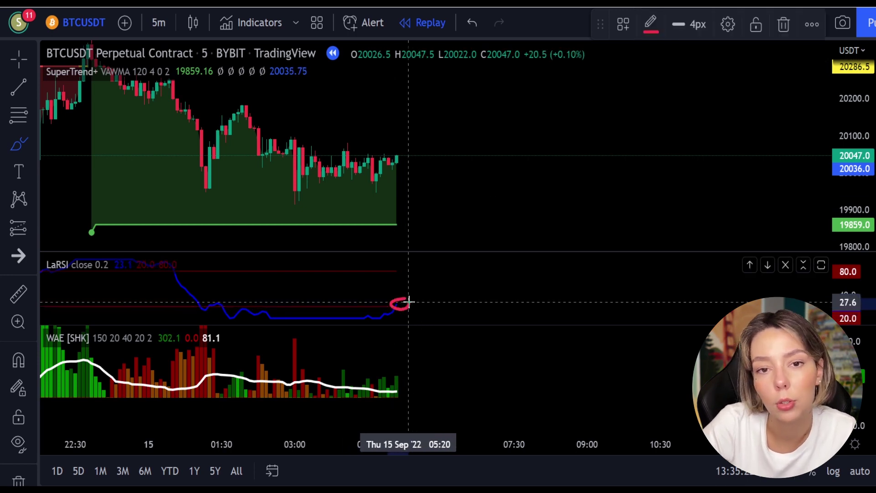
{"action": "mouse_move", "coordinate": [402, 358]}
{"action": "left_mouse_down"}
{"action": "mouse_move", "coordinate": [391, 362]}
{"action": "mouse_move", "coordinate": [402, 382]}
{"action": "left_mouse_up"}
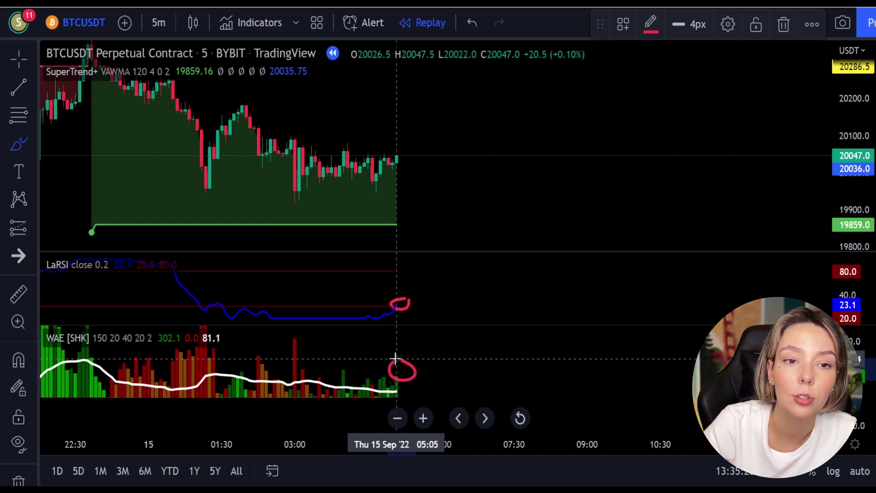
{"action": "key", "text": "ctrl+z"}
{"action": "key", "text": "ctrl+z"}
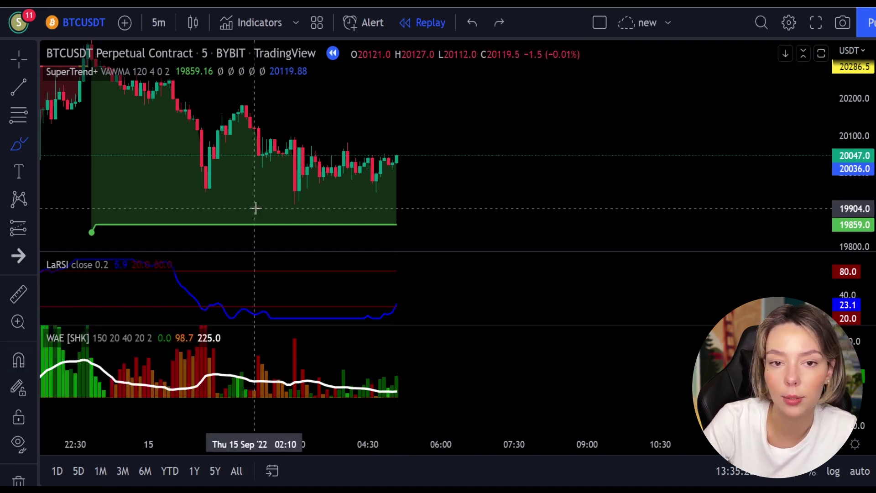
Place a long position at about 20045 with stop 19908 and target 20253.5
{"action": "left_click", "coordinate": [19, 228]}
{"action": "left_click_drag", "start_coordinate": [401, 156], "coordinate": [401, 206]}
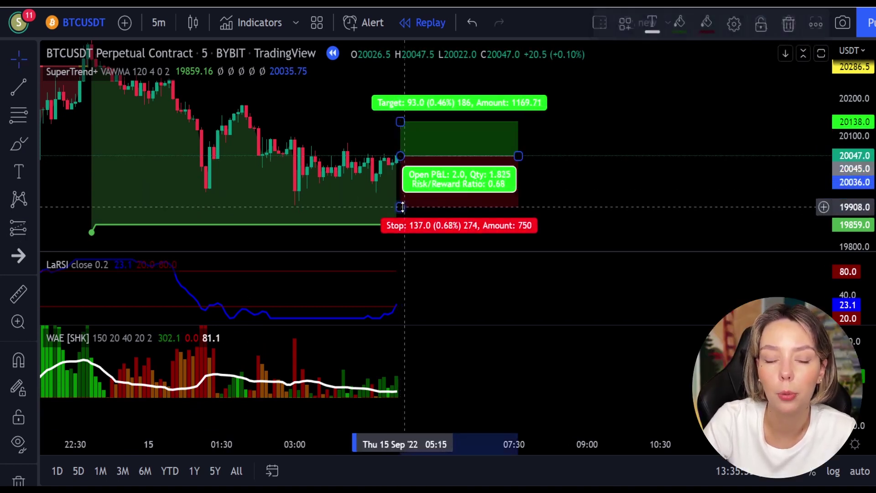
{"action": "left_click", "coordinate": [557, 144]}
{"action": "mouse_move", "coordinate": [556, 143]}
{"action": "left_mouse_down"}
{"action": "mouse_move", "coordinate": [535, 199]}
{"action": "mouse_move", "coordinate": [533, 178]}
{"action": "left_mouse_up"}
{"action": "left_click", "coordinate": [479, 178]}
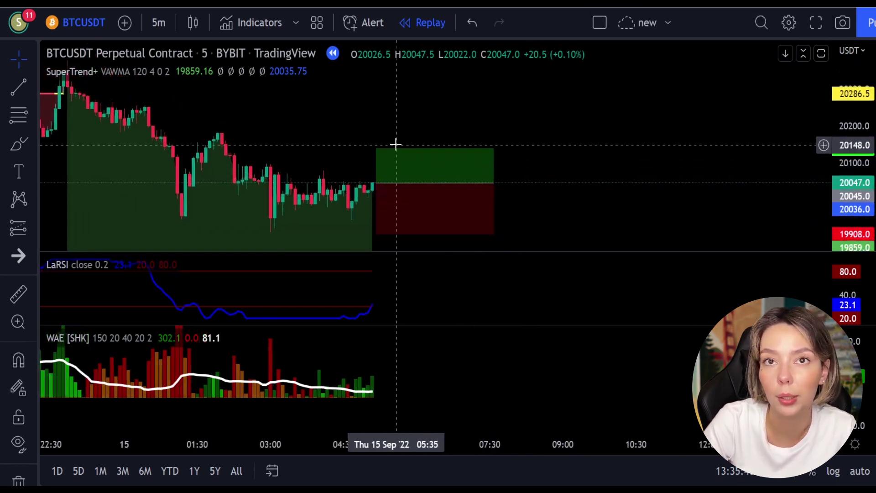
{"action": "left_click_drag", "start_coordinate": [374, 154], "coordinate": [382, 108]}
{"action": "left_click", "coordinate": [520, 116]}
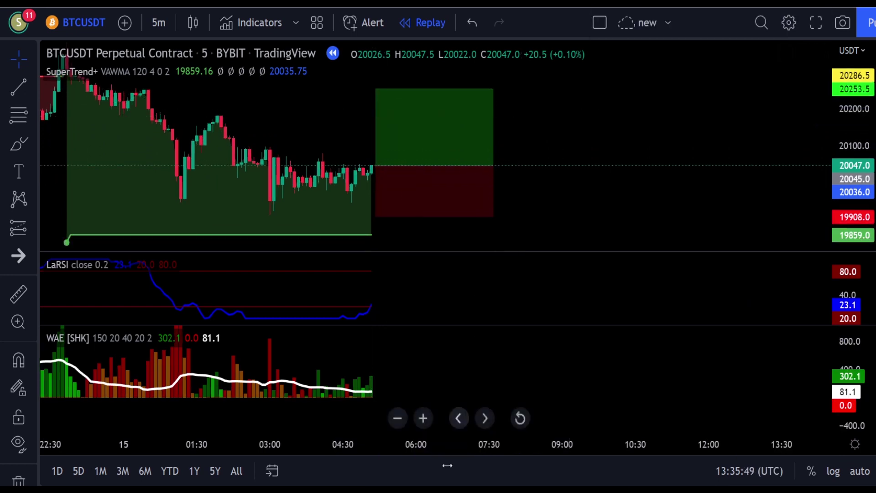
Replay the bars until price reaches the long target, then check the result
{"action": "key", "text": "shift+Down"}
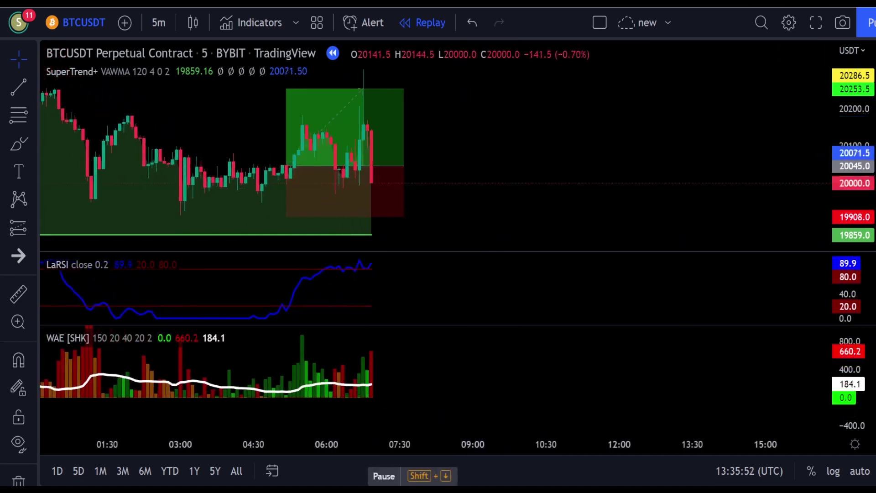
{"action": "key", "text": "shift+Down"}
{"action": "left_click", "coordinate": [318, 169]}
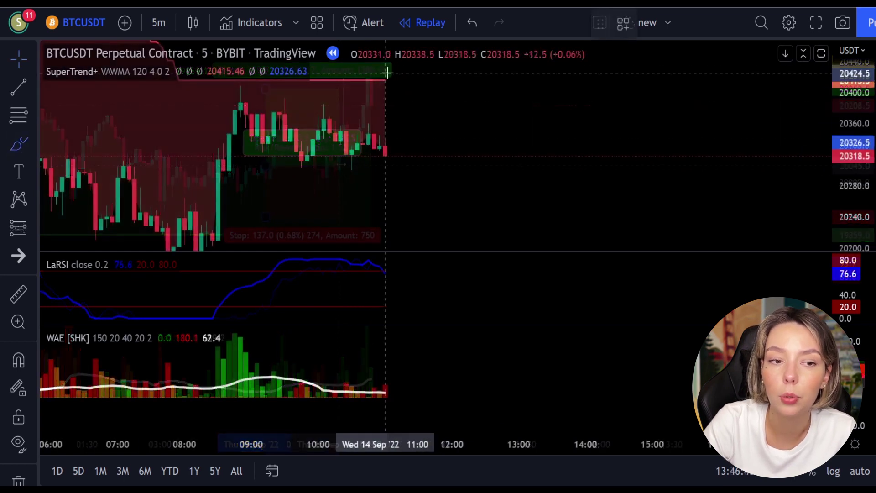
Circle the red SuperTrend candles, latest WAE bars and LaRSI downturn from 80, then undo
{"action": "mouse_move", "coordinate": [385, 73]}
{"action": "left_mouse_down"}
{"action": "mouse_move", "coordinate": [328, 88]}
{"action": "mouse_move", "coordinate": [434, 73]}
{"action": "mouse_move", "coordinate": [380, 79]}
{"action": "left_mouse_up"}
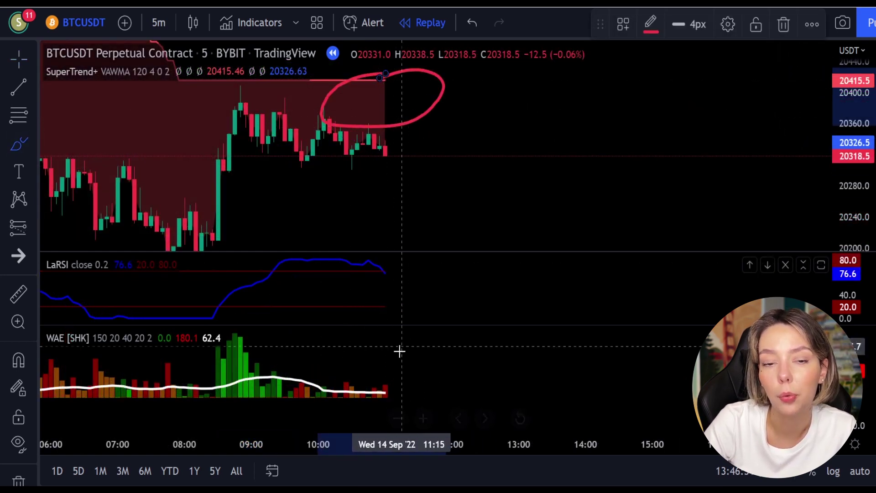
{"action": "mouse_move", "coordinate": [393, 367]}
{"action": "left_mouse_down"}
{"action": "mouse_move", "coordinate": [363, 370]}
{"action": "mouse_move", "coordinate": [354, 389]}
{"action": "mouse_move", "coordinate": [409, 383]}
{"action": "mouse_move", "coordinate": [387, 367]}
{"action": "left_mouse_up"}
{"action": "mouse_move", "coordinate": [394, 265]}
{"action": "left_mouse_down"}
{"action": "mouse_move", "coordinate": [375, 271]}
{"action": "mouse_move", "coordinate": [392, 276]}
{"action": "left_mouse_up"}
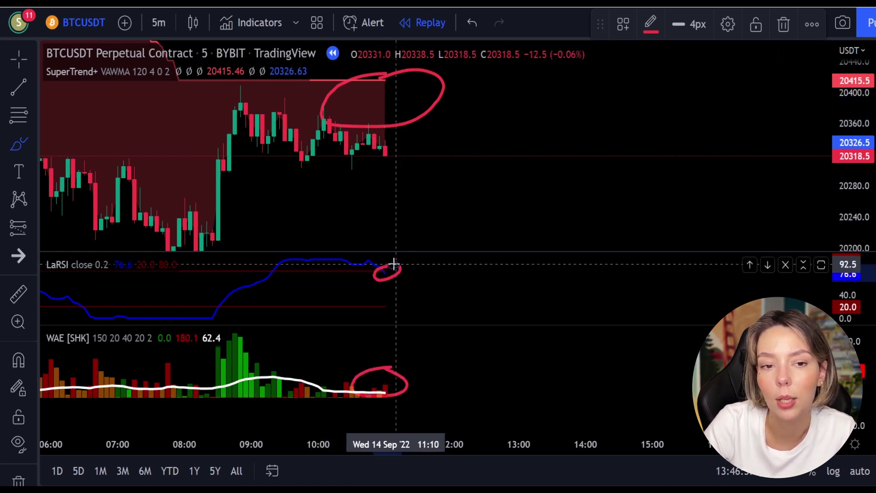
{"action": "key", "text": "ctrl+z"}
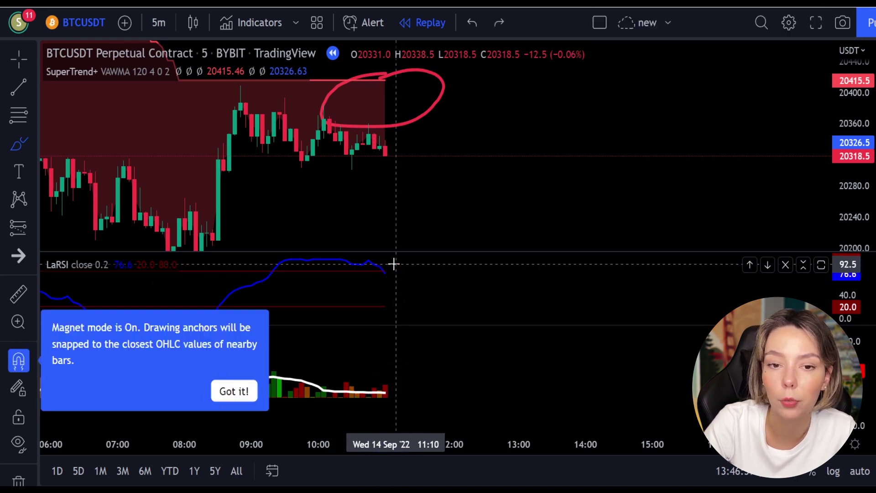
{"action": "key", "text": "ctrl+z"}
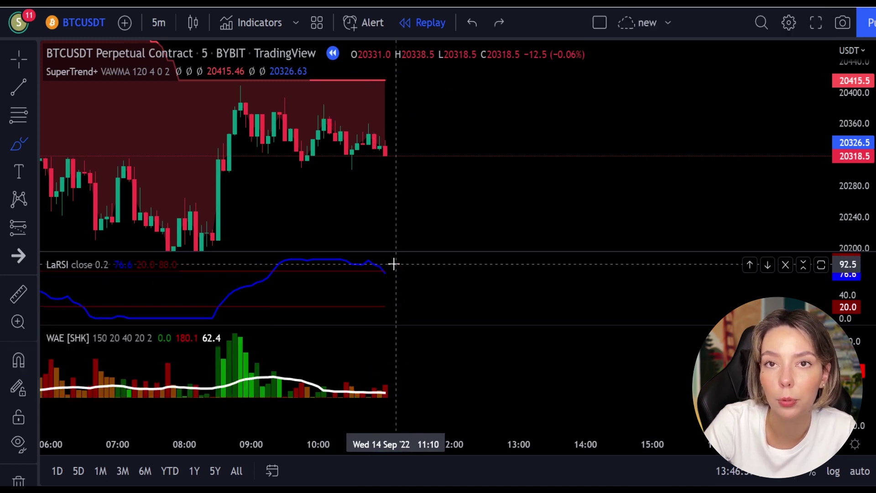
Place a short at 20330.5 with stop 20361.5 and target 20284, extended right
{"action": "left_click", "coordinate": [17, 231]}
{"action": "left_click", "coordinate": [96, 244]}
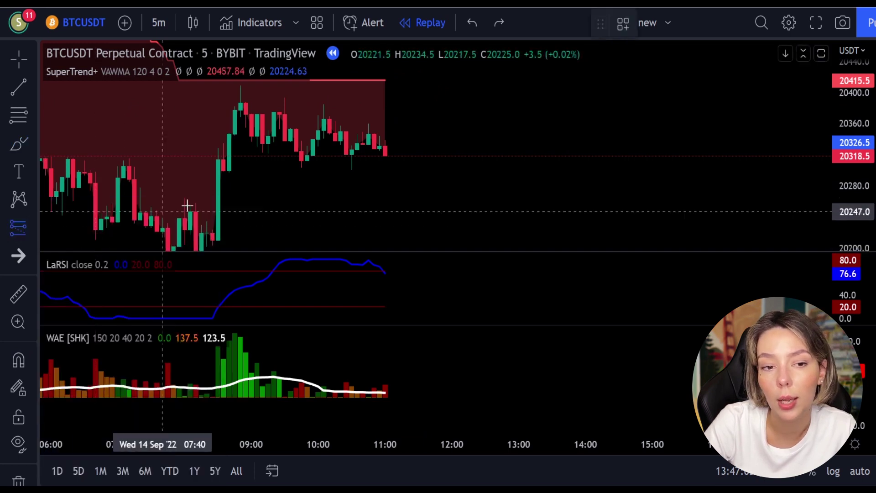
{"action": "left_click", "coordinate": [388, 147]}
{"action": "mouse_move", "coordinate": [392, 103]}
{"action": "left_mouse_down"}
{"action": "mouse_move", "coordinate": [396, 131]}
{"action": "mouse_move", "coordinate": [392, 122]}
{"action": "left_mouse_up"}
{"action": "left_click_drag", "start_coordinate": [391, 177], "coordinate": [391, 183]}
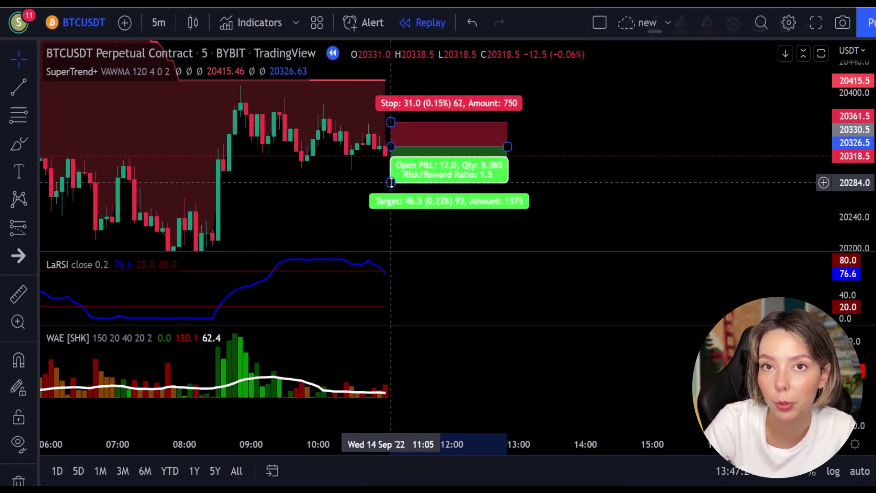
{"action": "left_click_drag", "start_coordinate": [508, 148], "coordinate": [574, 147]}
{"action": "left_click", "coordinate": [502, 256]}
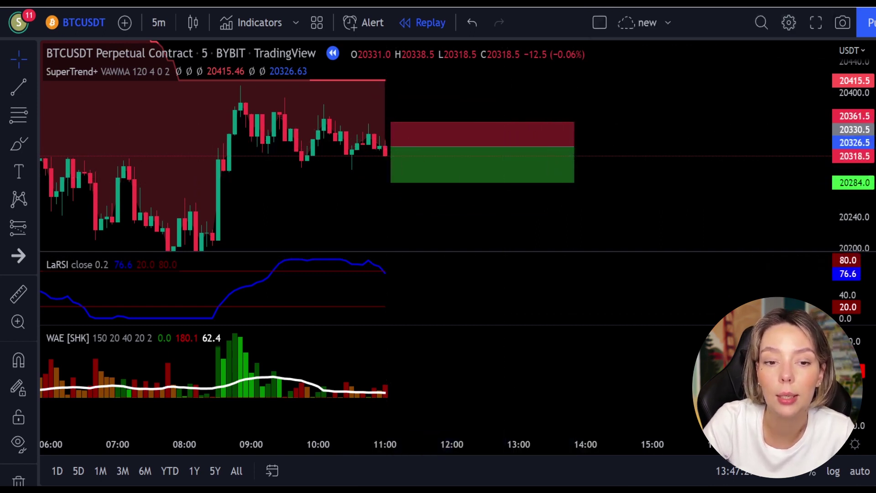
Replay until the short closes at target for 46.5 P&L, trimming the box to the close
{"action": "left_click", "coordinate": [384, 476]}
{"action": "key", "text": "shift+Down"}
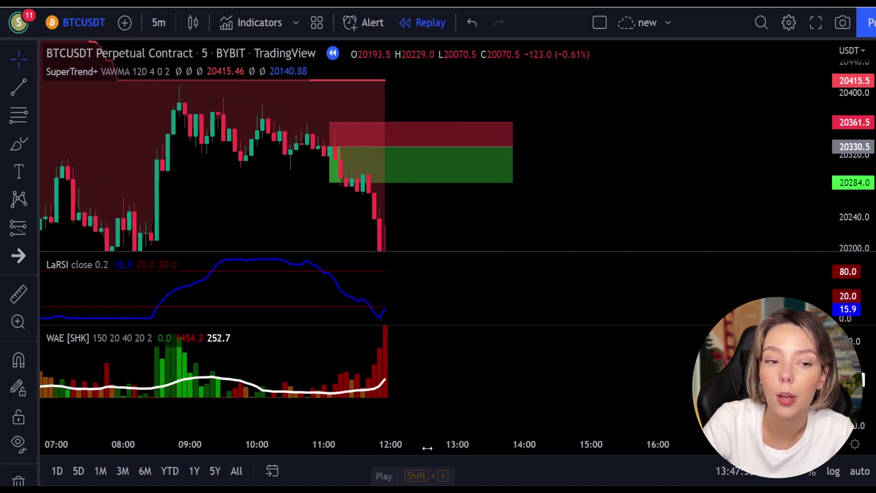
{"action": "left_click", "coordinate": [451, 180]}
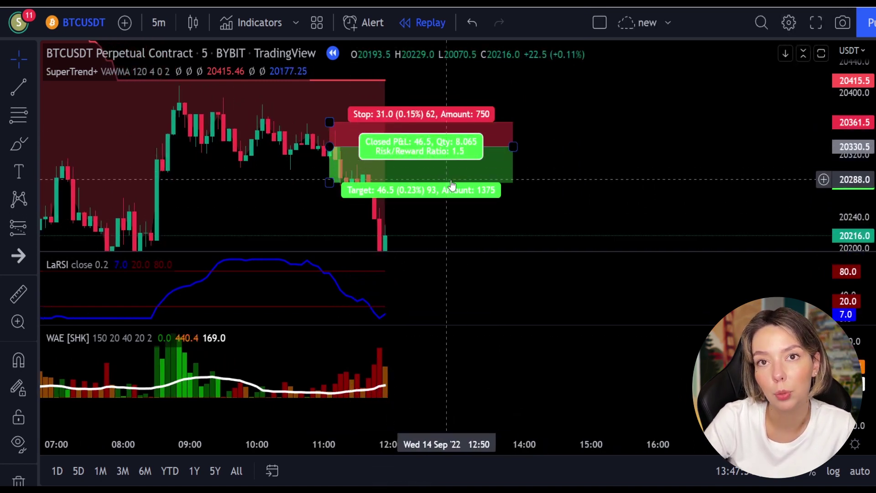
{"action": "left_click_drag", "start_coordinate": [512, 148], "coordinate": [342, 181]}
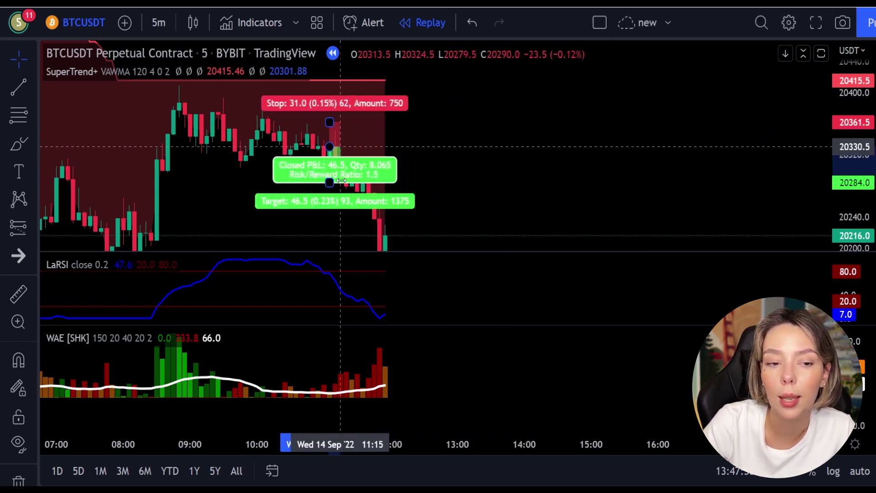
{"action": "left_click", "coordinate": [488, 104]}
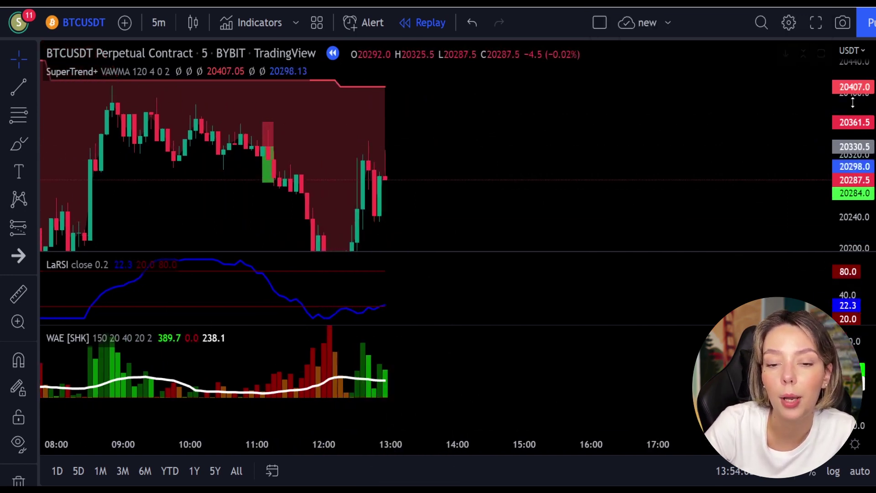
Brush-circle the WAE bars, LaRSI end and SuperTrend candle highs, draw an X, then undo
{"action": "left_click", "coordinate": [20, 143]}
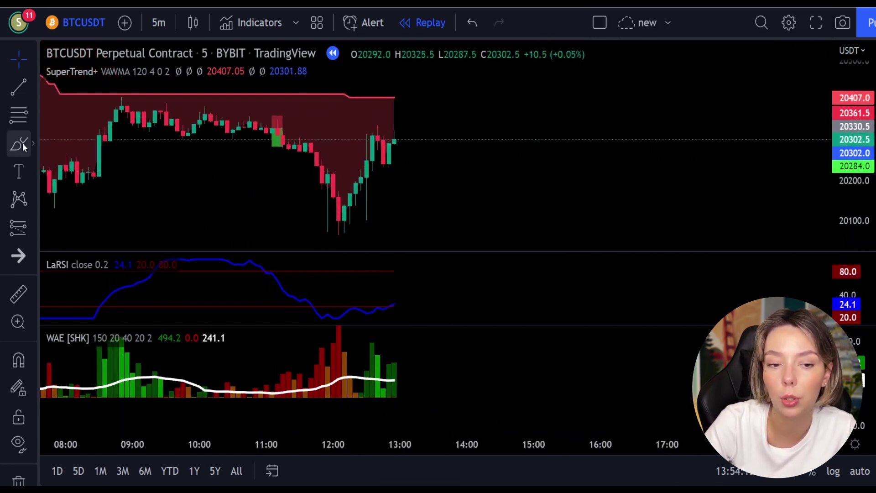
{"action": "mouse_move", "coordinate": [403, 337]}
{"action": "left_mouse_down"}
{"action": "mouse_move", "coordinate": [358, 365]}
{"action": "mouse_move", "coordinate": [405, 374]}
{"action": "left_mouse_up"}
{"action": "mouse_move", "coordinate": [405, 288]}
{"action": "left_mouse_down"}
{"action": "mouse_move", "coordinate": [389, 292]}
{"action": "mouse_move", "coordinate": [405, 313]}
{"action": "left_mouse_up"}
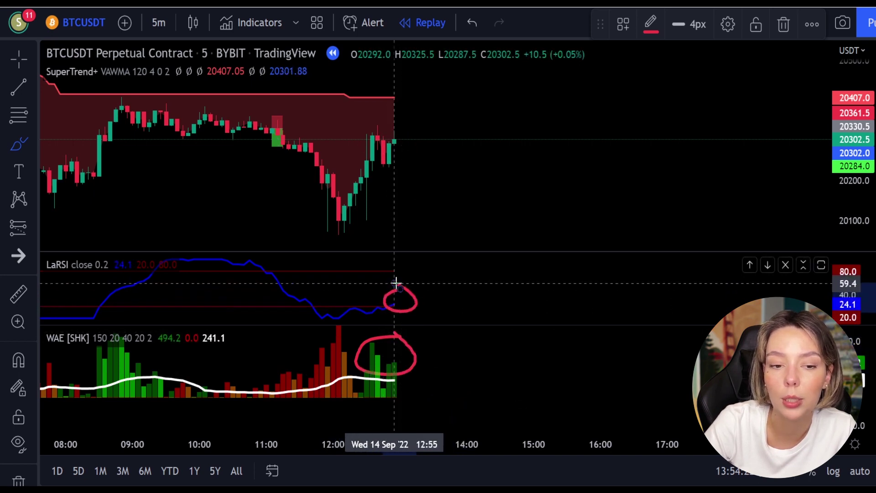
{"action": "left_click_drag", "start_coordinate": [388, 104], "coordinate": [334, 126]}
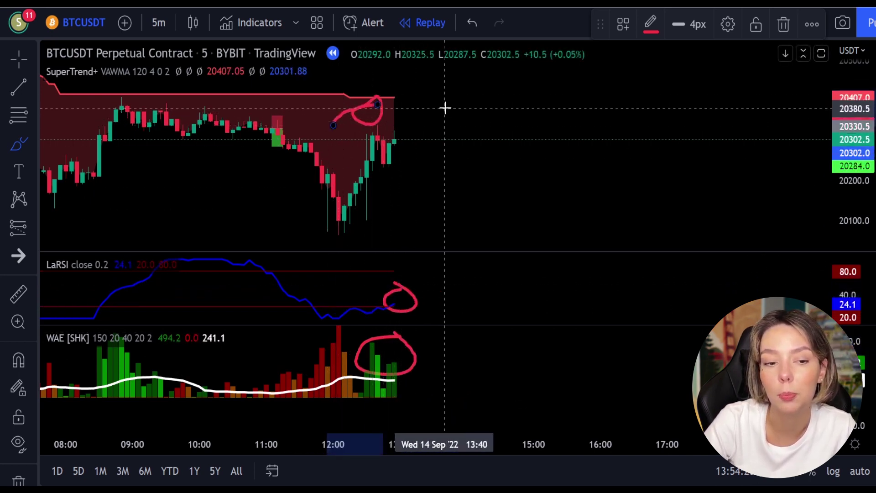
{"action": "mouse_move", "coordinate": [466, 105]}
{"action": "left_mouse_down"}
{"action": "mouse_move", "coordinate": [540, 125]}
{"action": "mouse_move", "coordinate": [590, 151]}
{"action": "left_mouse_up"}
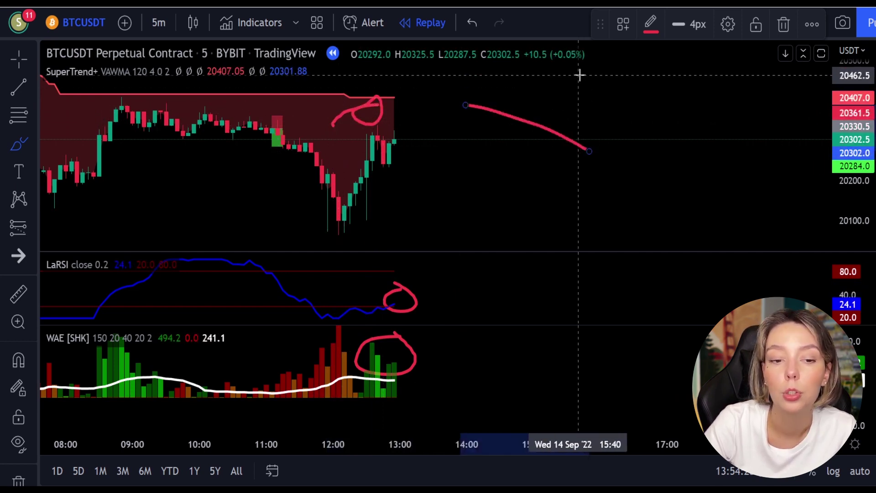
{"action": "left_click_drag", "start_coordinate": [578, 77], "coordinate": [491, 188]}
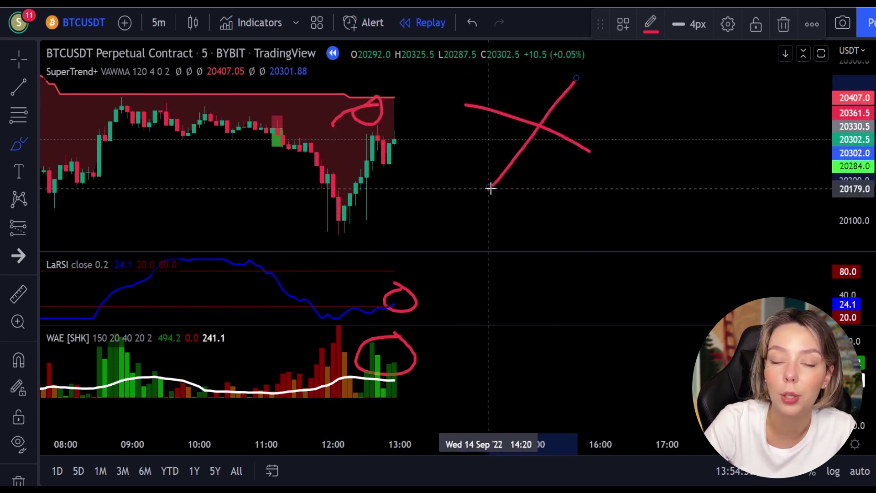
{"action": "key", "text": "ctrl+z"}
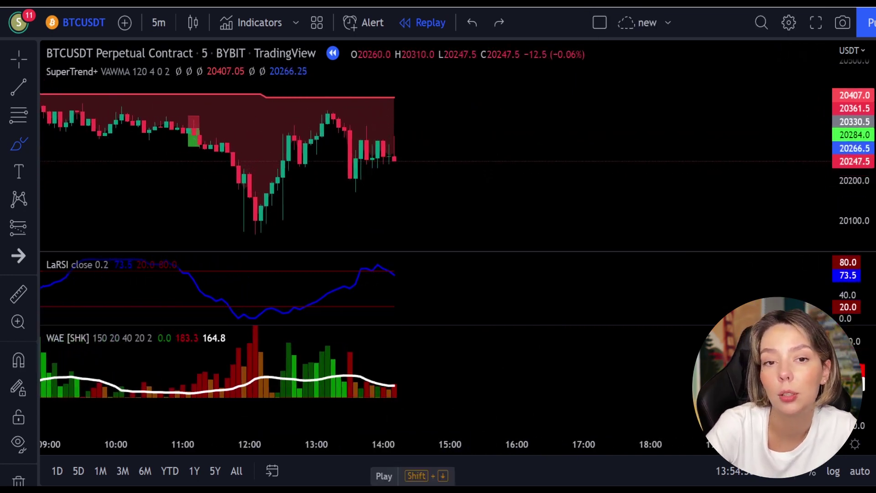
Pause the replay, circle the WAE bars near 14:30, then remove the circles
{"action": "key", "text": "shift+Down"}
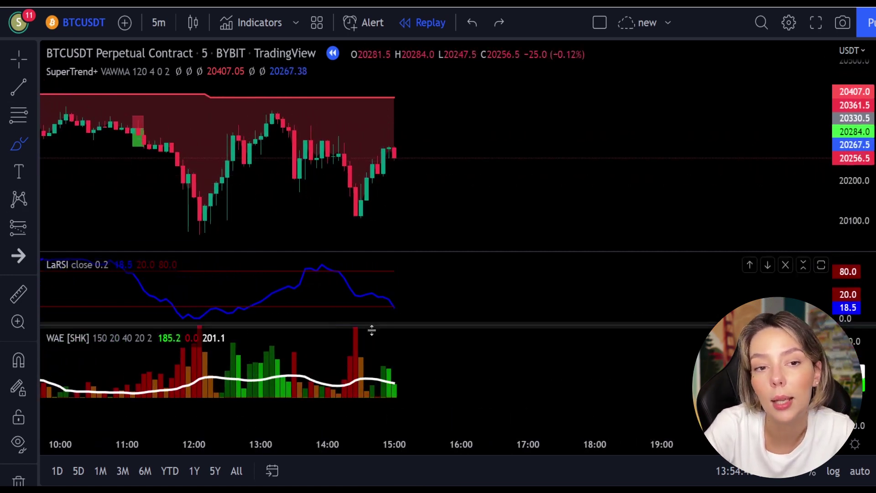
{"action": "mouse_move", "coordinate": [367, 353]}
{"action": "left_mouse_down"}
{"action": "mouse_move", "coordinate": [339, 379]}
{"action": "mouse_move", "coordinate": [376, 386]}
{"action": "left_mouse_up"}
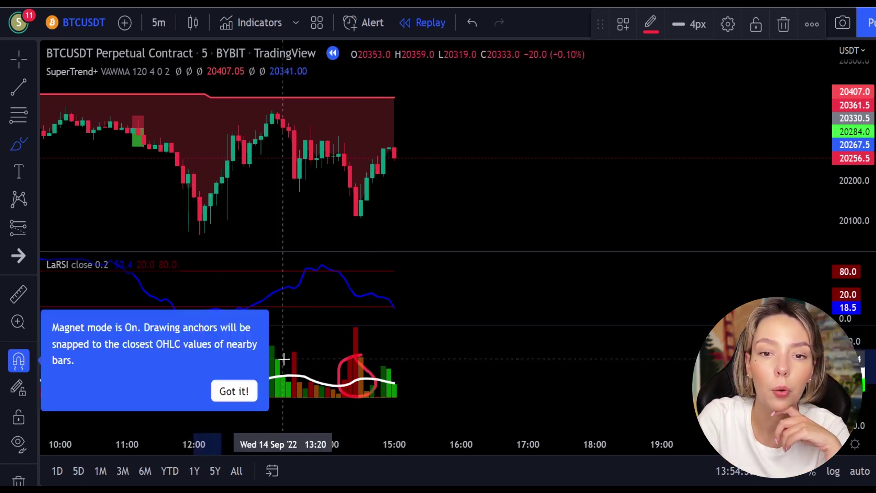
{"action": "key", "text": "ctrl+z"}
{"action": "key", "text": "ctrl+z"}
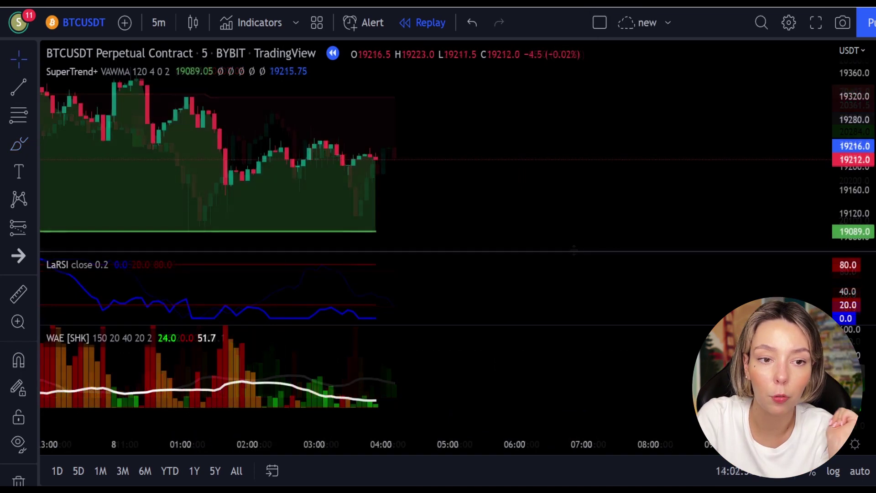
Replay forward, circle the latest candles and LaRSI upturn, then remove the circles
{"action": "key", "text": "shift+Down"}
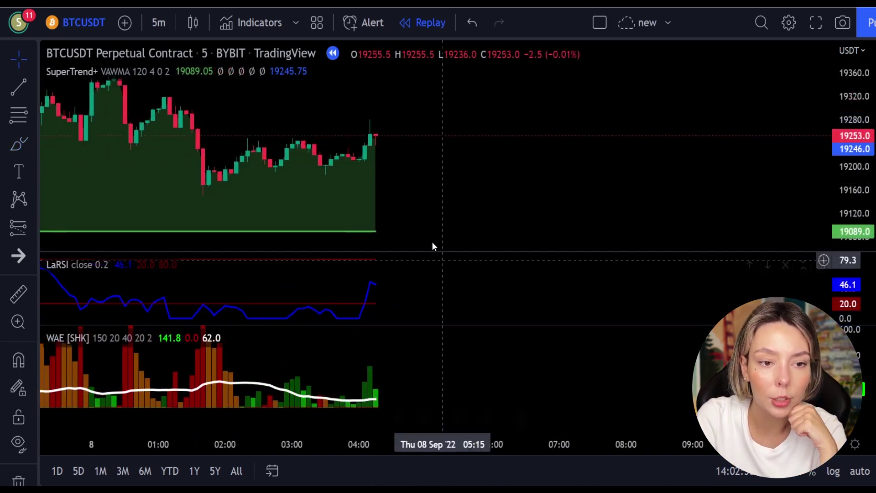
{"action": "left_click", "coordinate": [20, 146]}
{"action": "mouse_move", "coordinate": [390, 181]}
{"action": "left_mouse_down"}
{"action": "mouse_move", "coordinate": [336, 197]}
{"action": "mouse_move", "coordinate": [378, 194]}
{"action": "mouse_move", "coordinate": [369, 178]}
{"action": "left_mouse_up"}
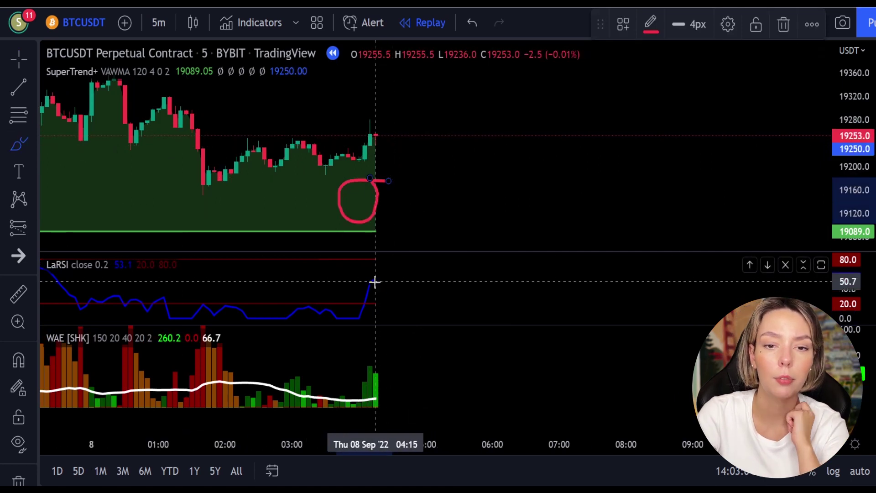
{"action": "mouse_move", "coordinate": [368, 292]}
{"action": "left_mouse_down"}
{"action": "mouse_move", "coordinate": [360, 289]}
{"action": "mouse_move", "coordinate": [369, 314]}
{"action": "left_mouse_up"}
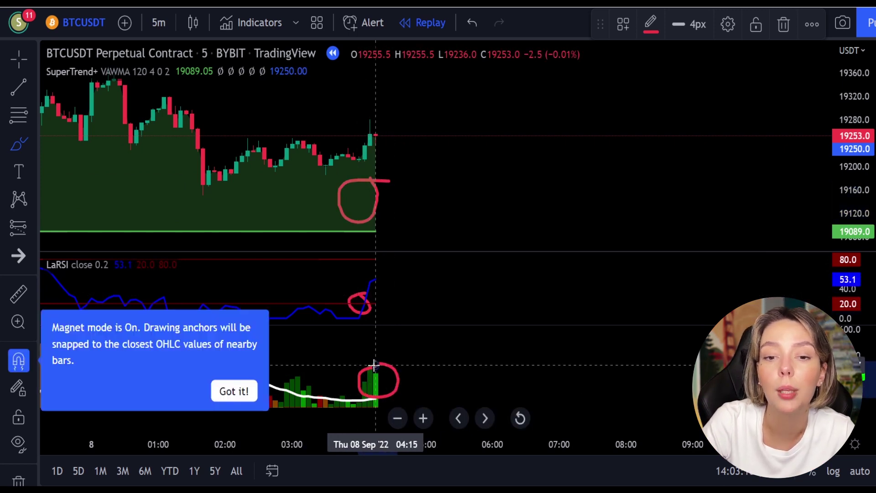
{"action": "key", "text": "ctrl+z"}
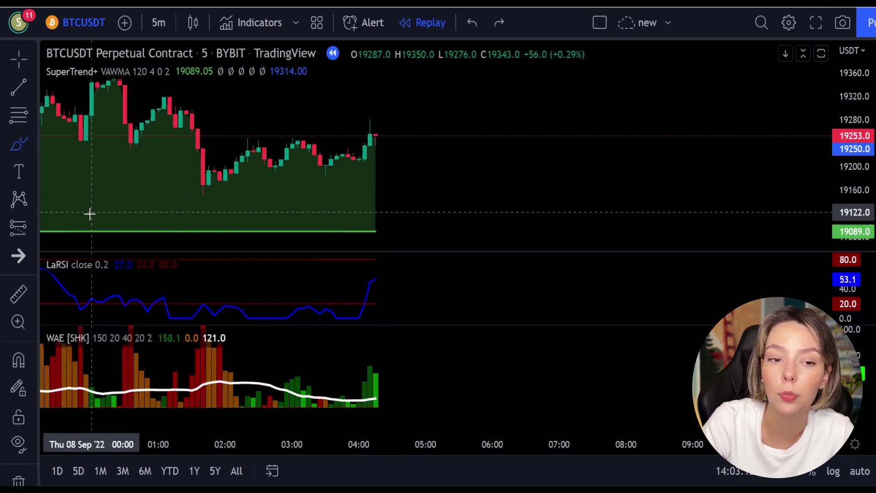
Place a long position at the buy signal with stop at about 19180.5
{"action": "left_click", "coordinate": [26, 230]}
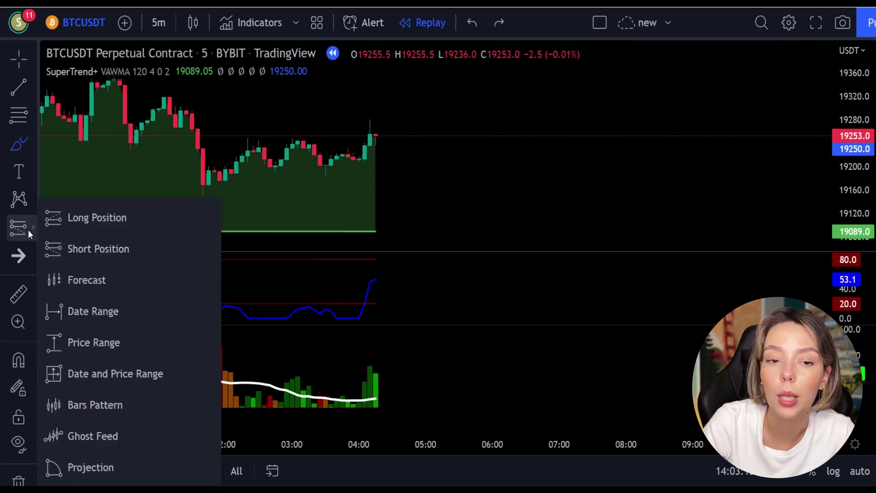
{"action": "left_click", "coordinate": [74, 226]}
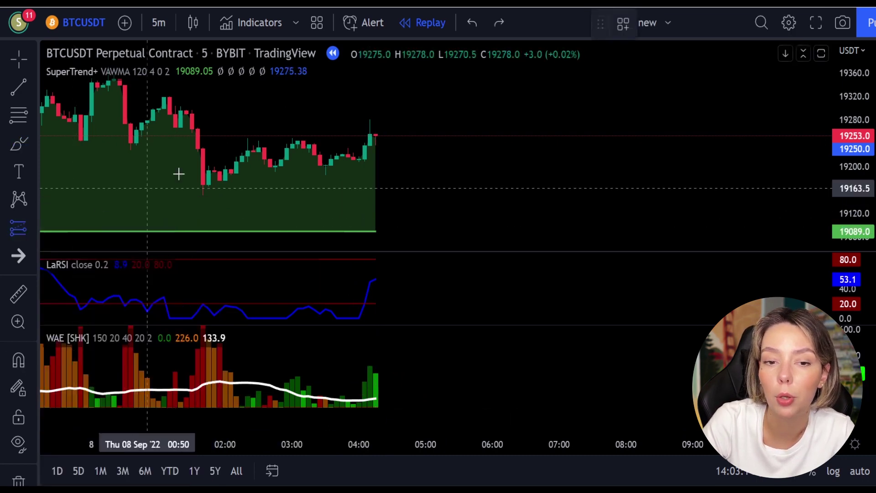
{"action": "left_click", "coordinate": [377, 136]}
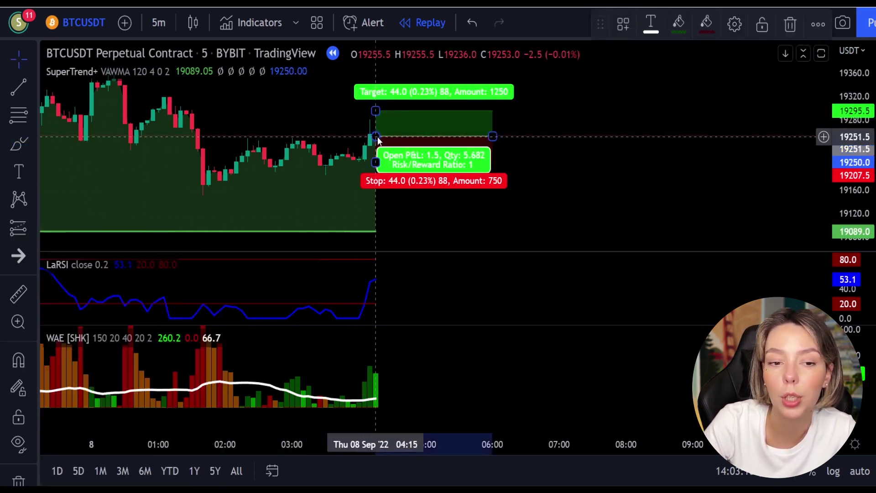
{"action": "left_click_drag", "start_coordinate": [375, 163], "coordinate": [375, 179]}
{"action": "left_click", "coordinate": [505, 133]}
Raise the long target to 19359, widen the box, and replay until it closes in profit
{"action": "left_click_drag", "start_coordinate": [537, 163], "coordinate": [536, 187]}
{"action": "left_click_drag", "start_coordinate": [378, 171], "coordinate": [384, 133]}
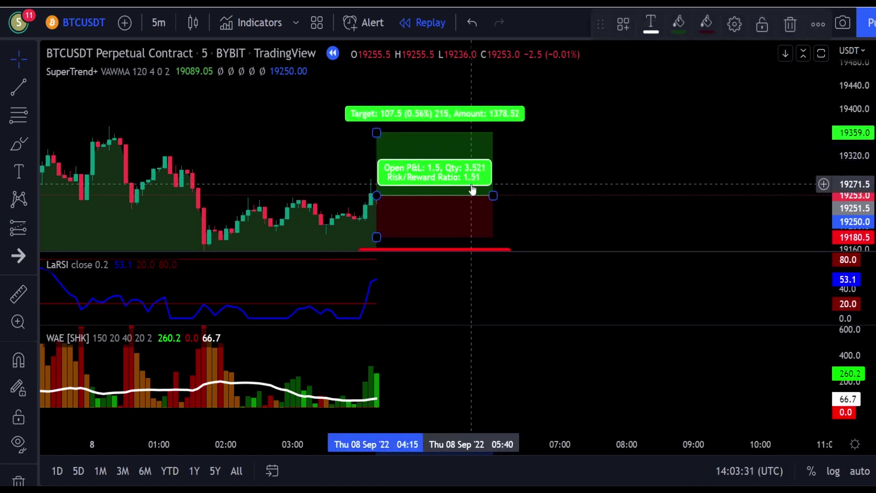
{"action": "left_click_drag", "start_coordinate": [491, 195], "coordinate": [627, 194]}
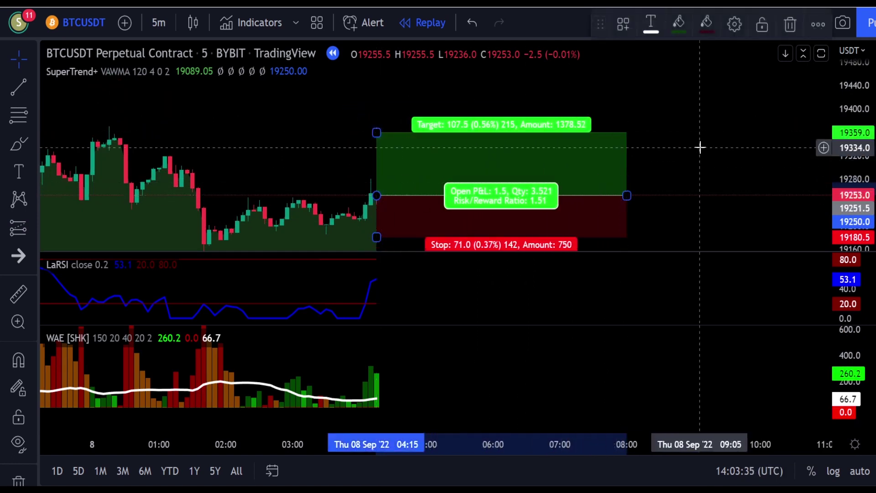
{"action": "left_click", "coordinate": [701, 144]}
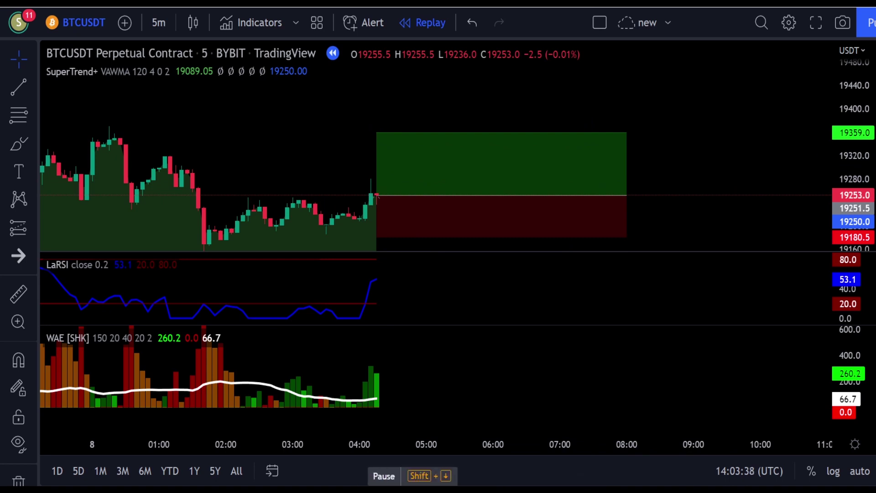
{"action": "key", "text": "shift+Down"}
{"action": "left_click_drag", "start_coordinate": [571, 195], "coordinate": [339, 220]}
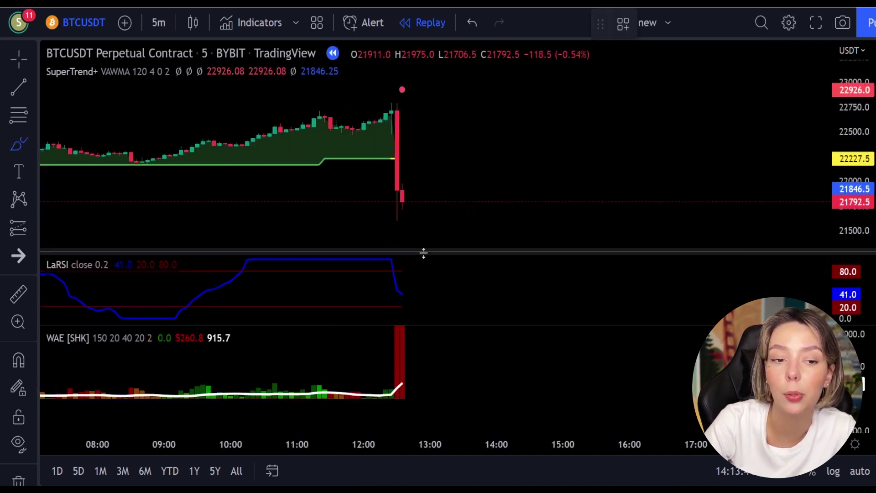
Circle the LaRSI drop from 80, the big red WAE bar and candle top, then undo
{"action": "mouse_move", "coordinate": [401, 268]}
{"action": "left_mouse_down"}
{"action": "mouse_move", "coordinate": [372, 274]}
{"action": "mouse_move", "coordinate": [401, 277]}
{"action": "left_mouse_up"}
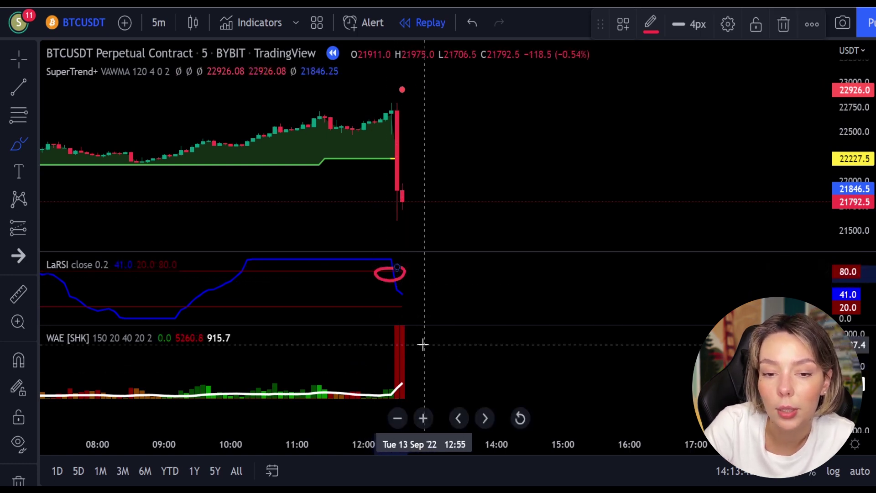
{"action": "left_click_drag", "start_coordinate": [420, 343], "coordinate": [376, 338]}
{"action": "left_click_drag", "start_coordinate": [396, 387], "coordinate": [423, 347]}
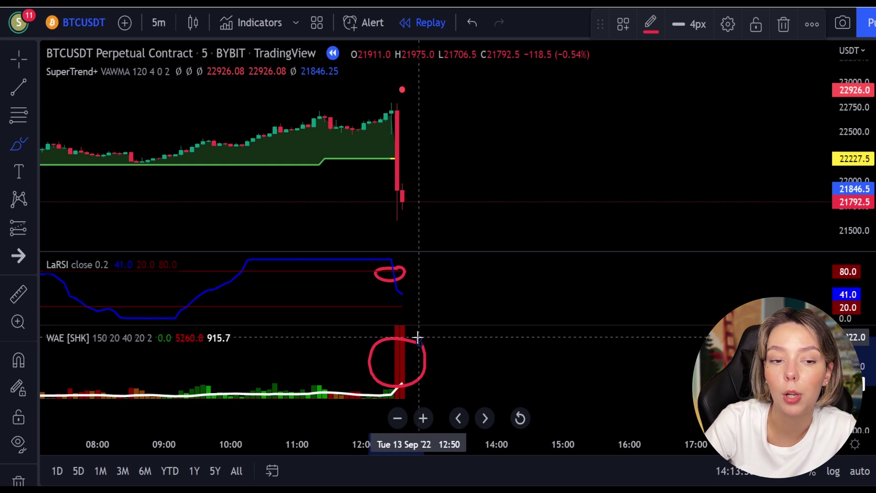
{"action": "mouse_move", "coordinate": [414, 83]}
{"action": "left_mouse_down"}
{"action": "mouse_move", "coordinate": [397, 80]}
{"action": "mouse_move", "coordinate": [403, 119]}
{"action": "mouse_move", "coordinate": [431, 97]}
{"action": "left_mouse_up"}
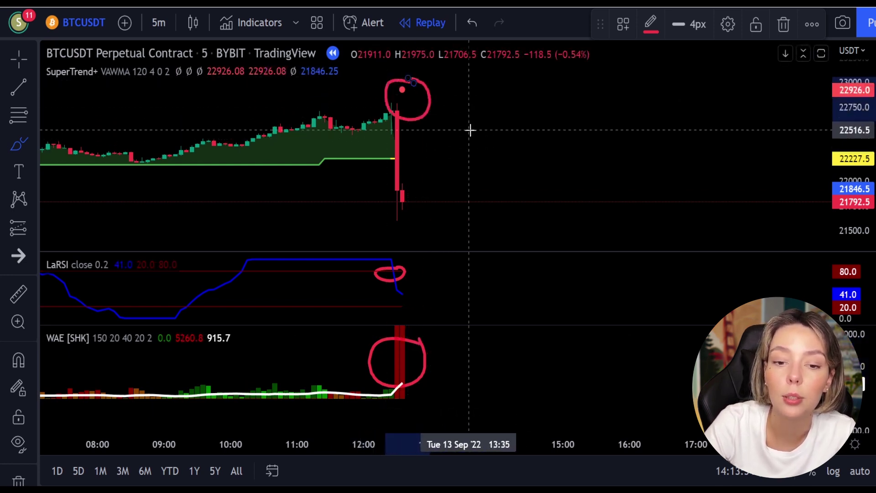
{"action": "key", "text": "ctrl+z"}
{"action": "key", "text": "ctrl+z"}
{"action": "key", "text": "ctrl+z"}
Place a short at the last candle with stop 22824.5 and target 20275, extended to 18:55
{"action": "left_click", "coordinate": [21, 234]}
{"action": "left_click", "coordinate": [98, 249]}
{"action": "left_click", "coordinate": [402, 200]}
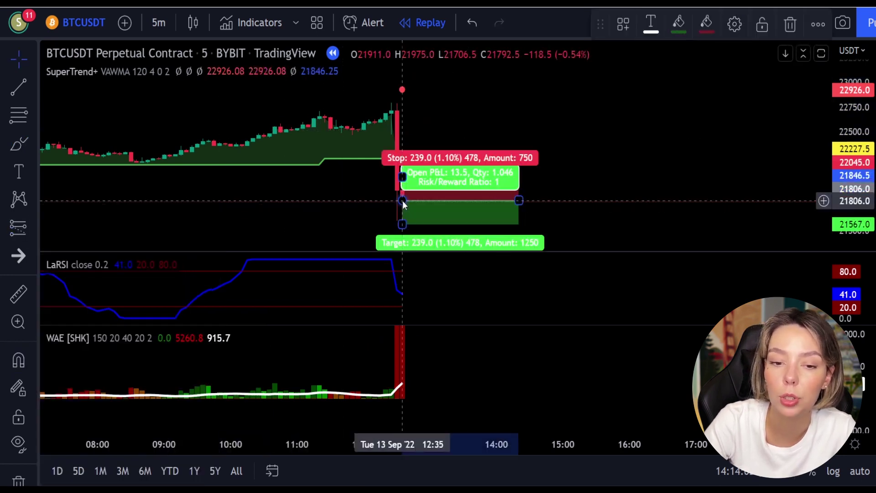
{"action": "left_click_drag", "start_coordinate": [402, 176], "coordinate": [402, 99]}
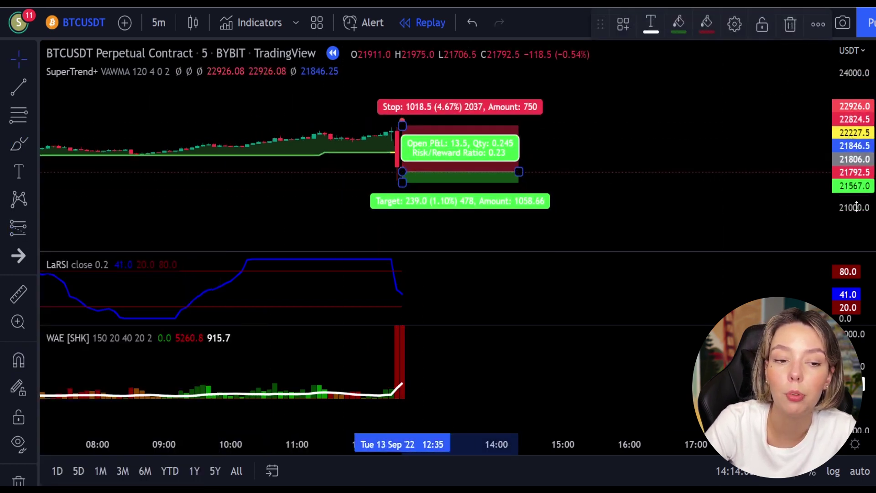
{"action": "left_click_drag", "start_coordinate": [402, 183], "coordinate": [409, 238]}
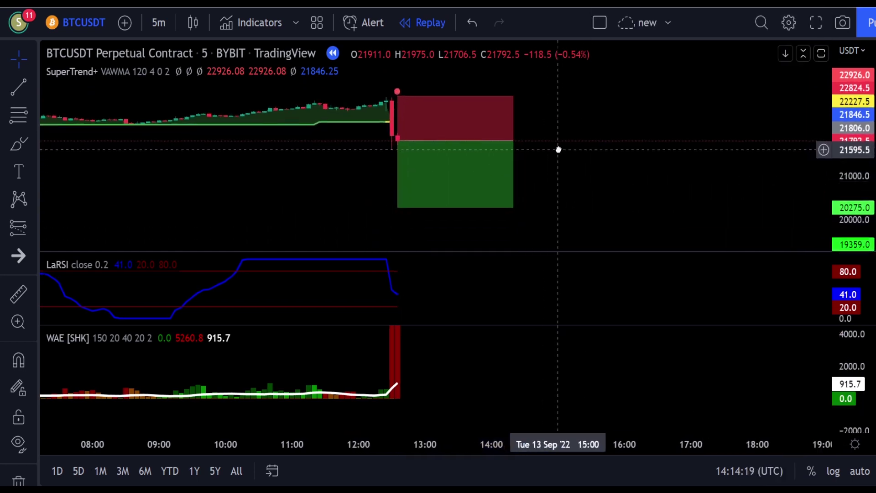
{"action": "left_click_drag", "start_coordinate": [514, 126], "coordinate": [815, 114]}
{"action": "left_click_drag", "start_coordinate": [504, 205], "coordinate": [437, 228]}
Replay until price reaches the short target, ending the box near 19:40, then pause
{"action": "key", "text": "shift+Down"}
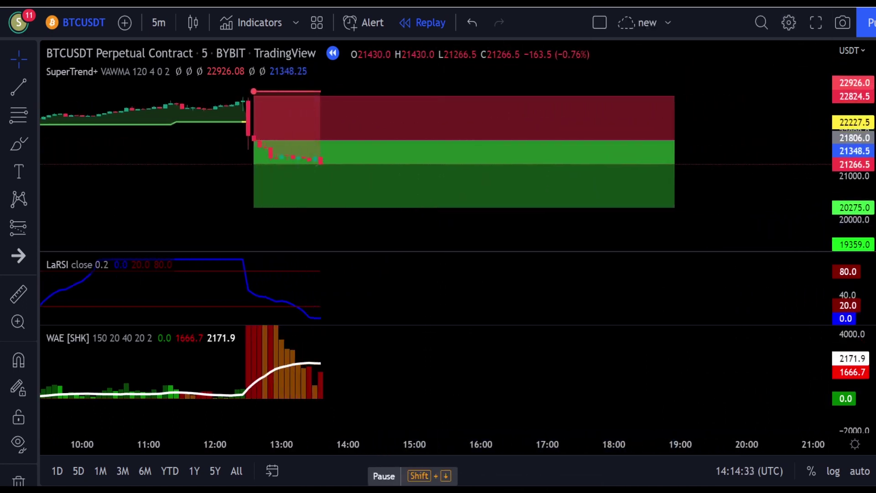
{"action": "left_click_drag", "start_coordinate": [340, 128], "coordinate": [708, 117]}
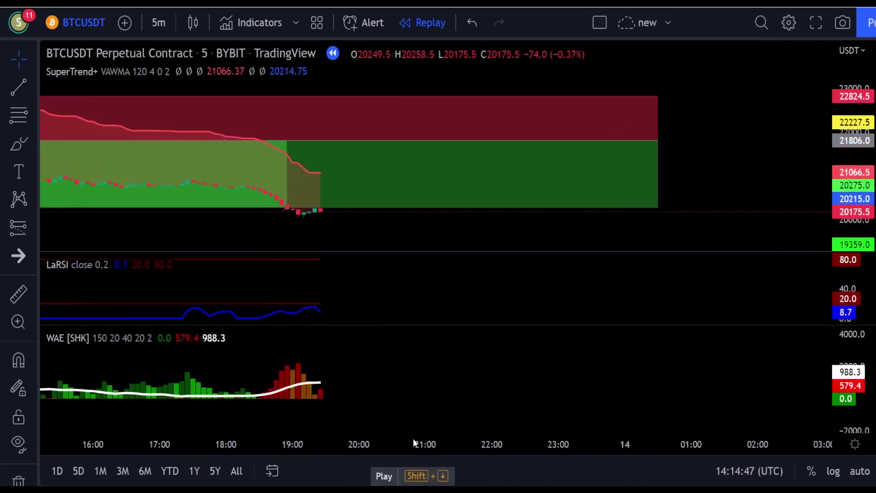
{"action": "mouse_move", "coordinate": [657, 141]}
{"action": "left_mouse_down"}
{"action": "mouse_move", "coordinate": [333, 152]}
{"action": "mouse_move", "coordinate": [305, 169]}
{"action": "mouse_move", "coordinate": [276, 212]}
{"action": "left_mouse_up"}
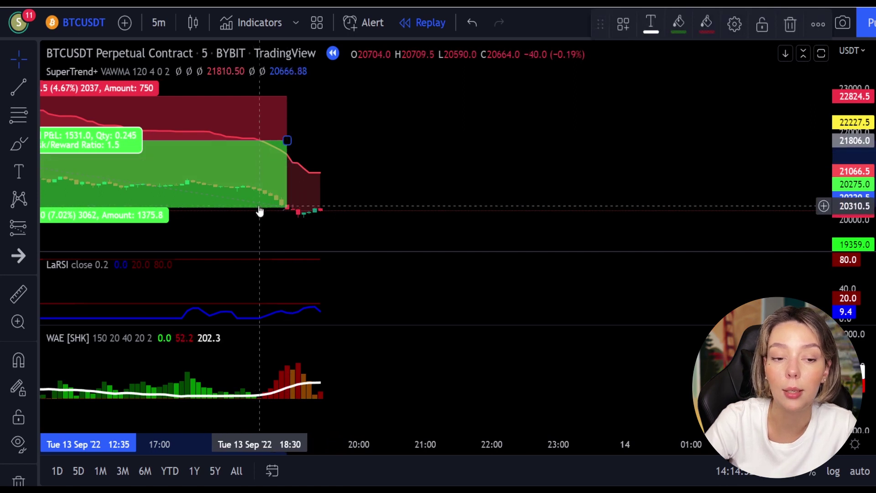
{"action": "mouse_move", "coordinate": [227, 227]}
{"action": "left_mouse_down"}
{"action": "mouse_move", "coordinate": [344, 229]}
{"action": "mouse_move", "coordinate": [414, 215]}
{"action": "left_mouse_up"}
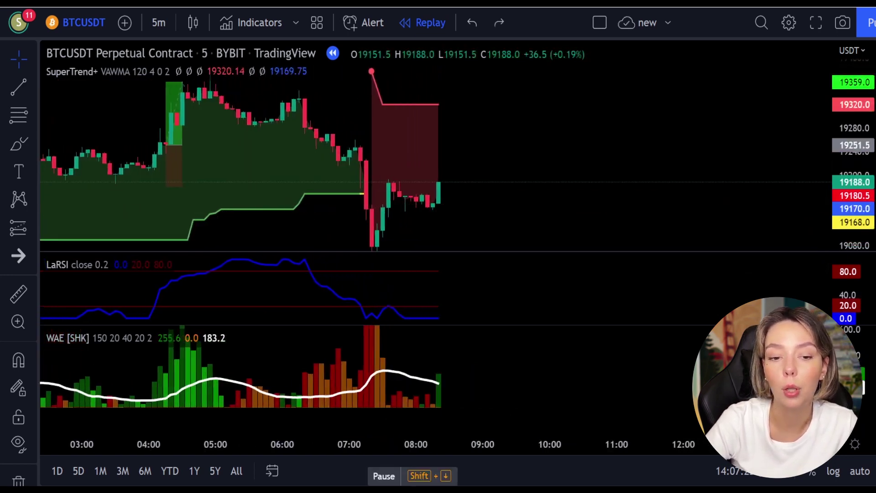
{"action": "key", "text": "shift+Down"}
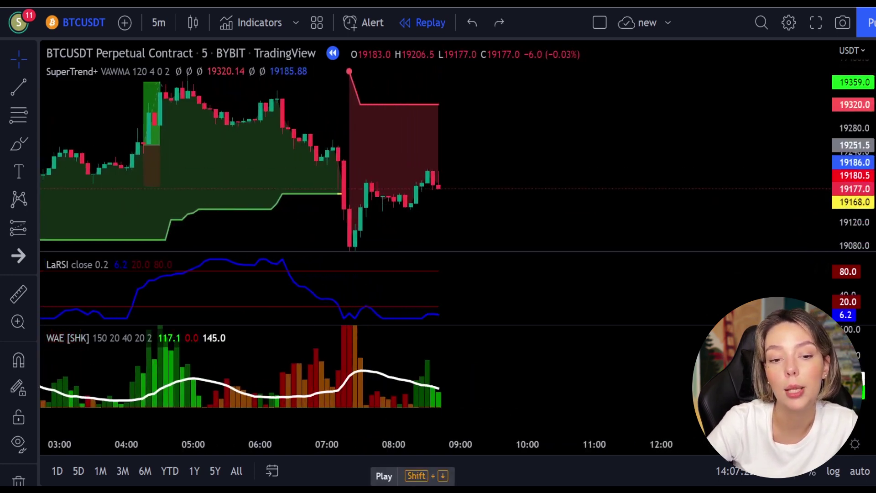